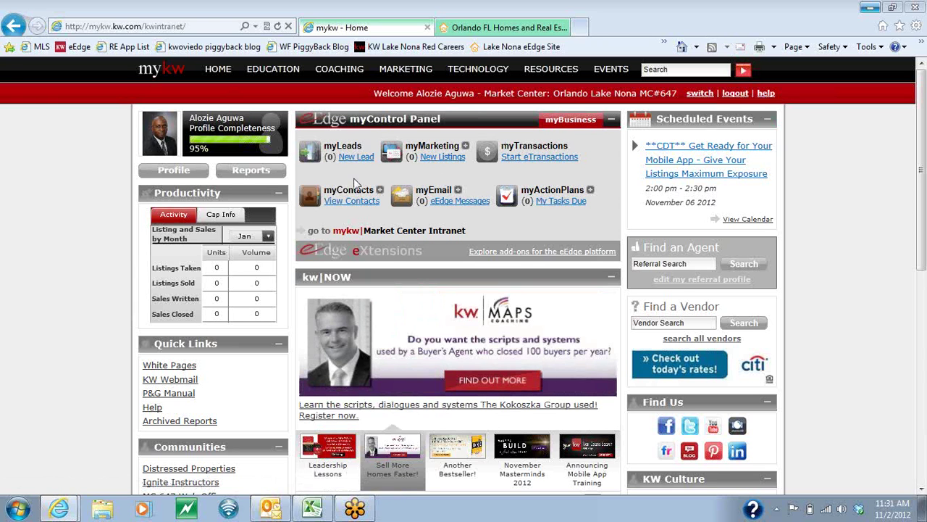
Load the eEdge myLeads dashboard from the myKW myControl Panel.
left_click(310, 155)
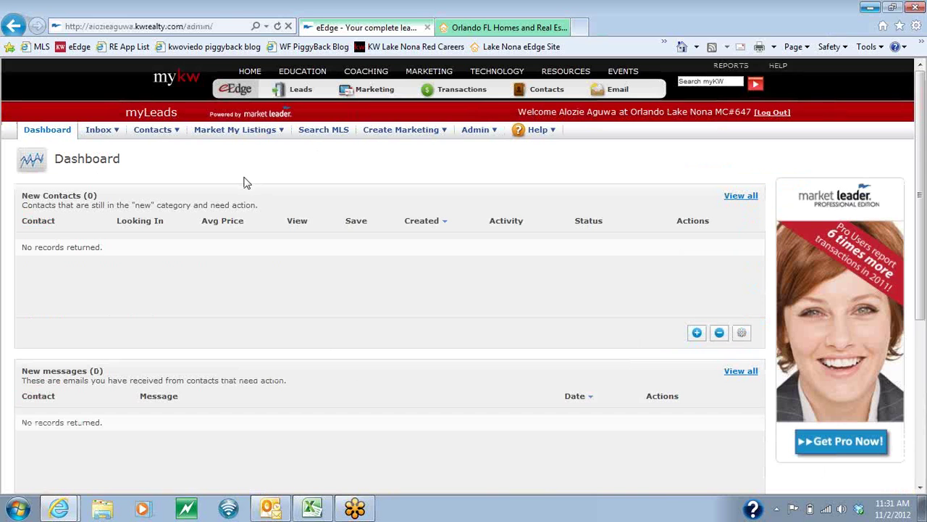
Go to Admin > My Account and scroll through the agent's profile details.
left_click(481, 133)
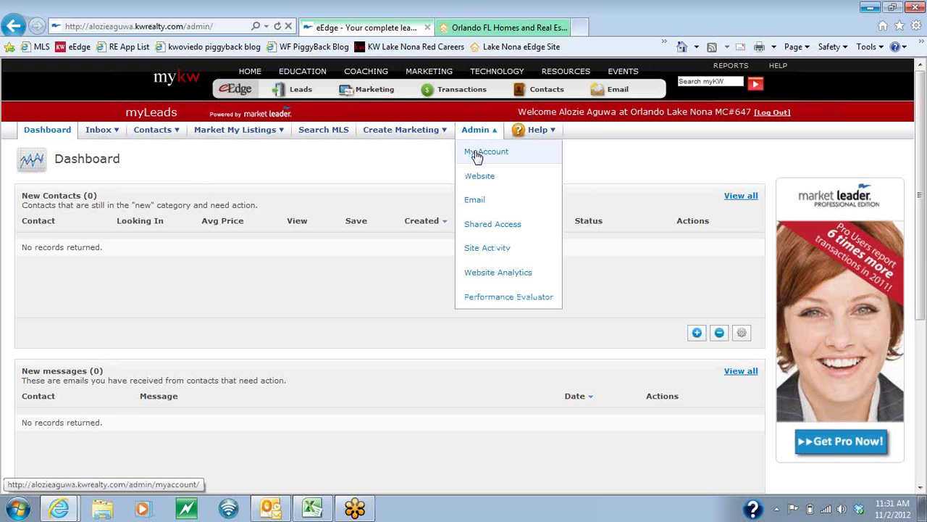
left_click(478, 153)
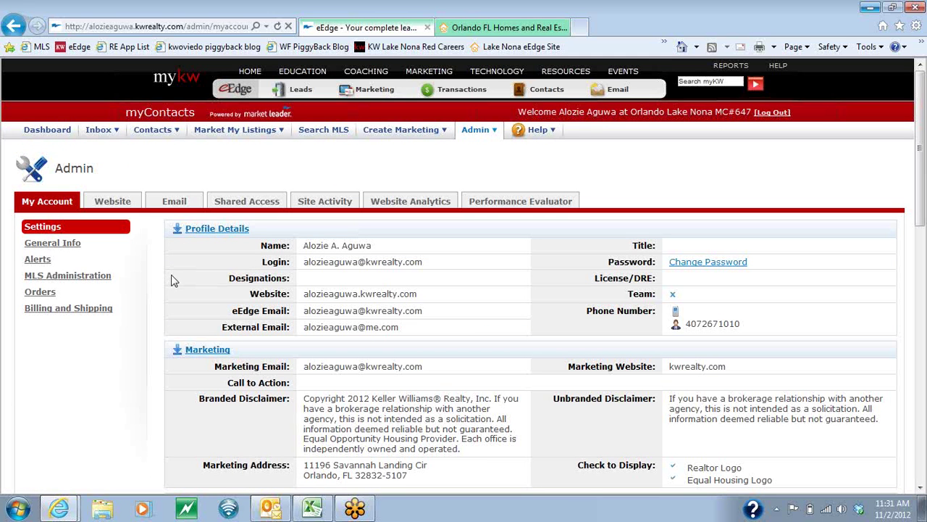
scroll(173, 281, "down", 3)
scroll(172, 281, "up", 2)
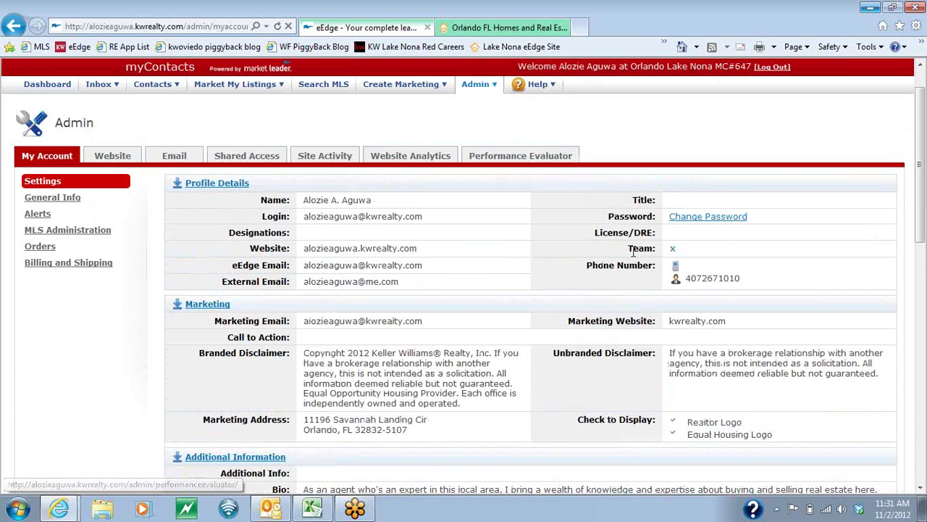
scroll(186, 308, "down", 6)
scroll(185, 313, "down", 3)
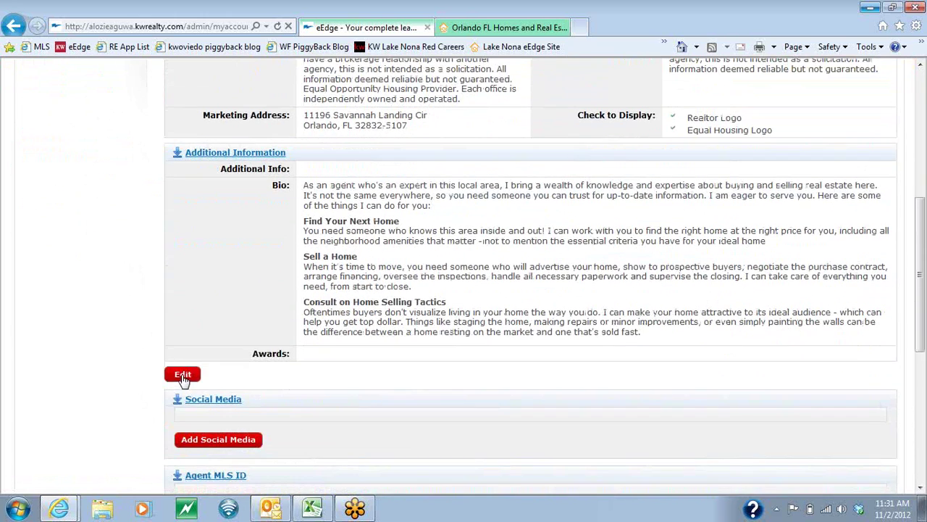
Edit the profile, entering the agent's mobile number and hyphenating the second phone number.
left_click(183, 376)
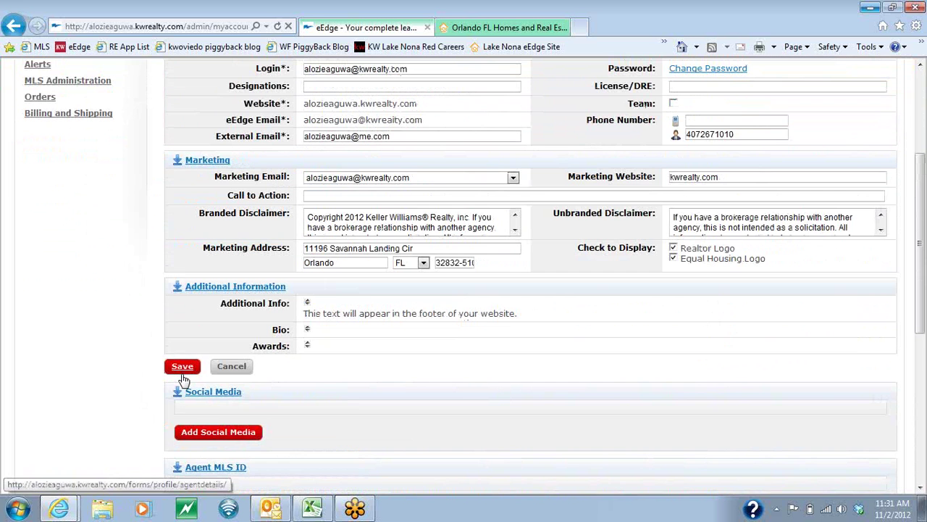
scroll(301, 292, "up", 1)
scroll(301, 292, "up", 4)
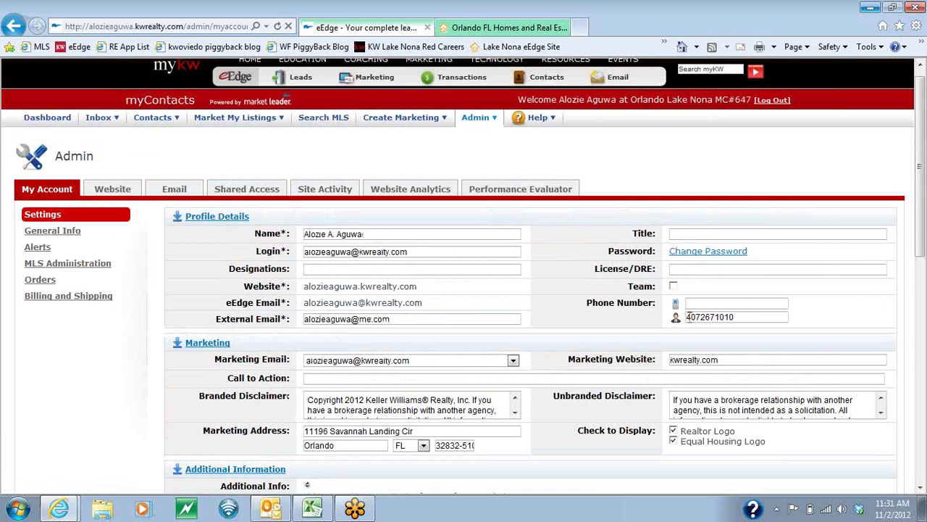
left_click(733, 304)
type("-")
left_click(715, 317)
type("-")
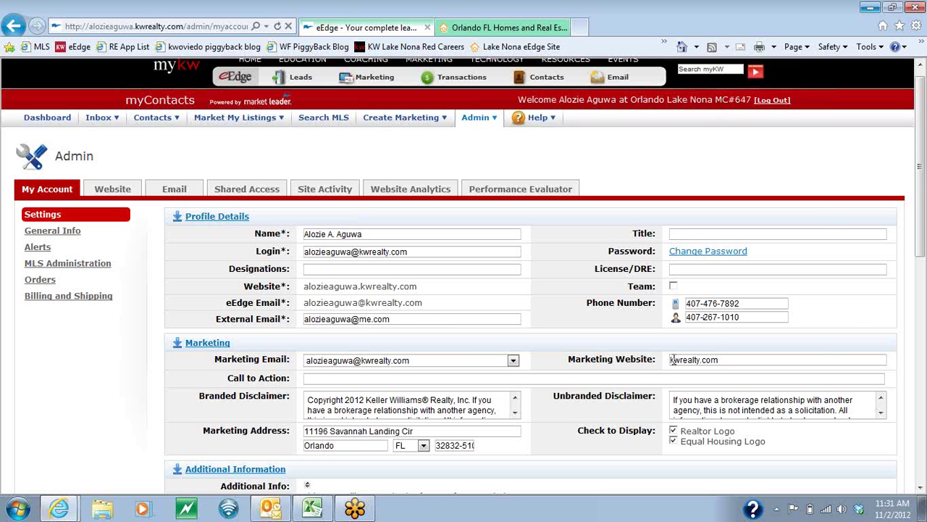
Save the updated profile details.
scroll(148, 388, "down", 1)
scroll(152, 388, "down", 3)
scroll(153, 383, "down", 3)
scroll(152, 383, "up", 2)
left_click(182, 307)
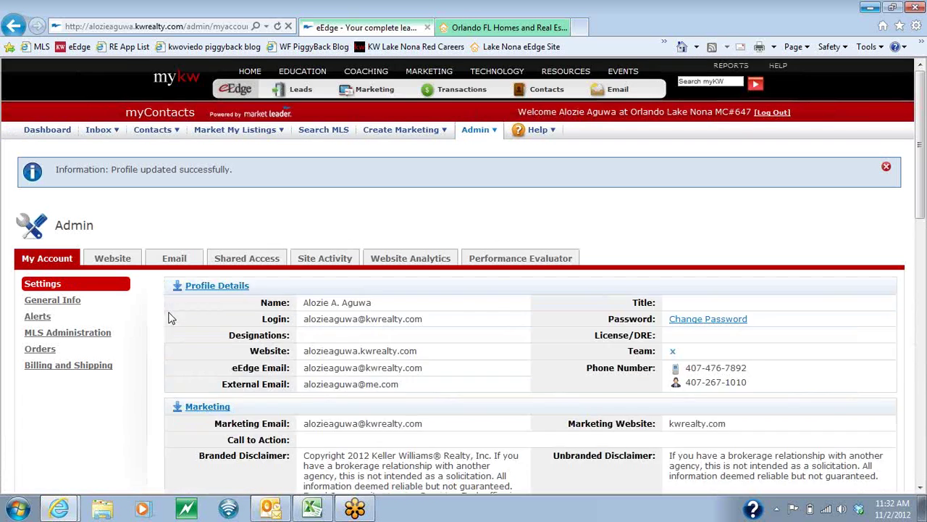
Edit General Info, renaming the company to Keller Williams Advantage III Realty and entering the new office address.
left_click(57, 303)
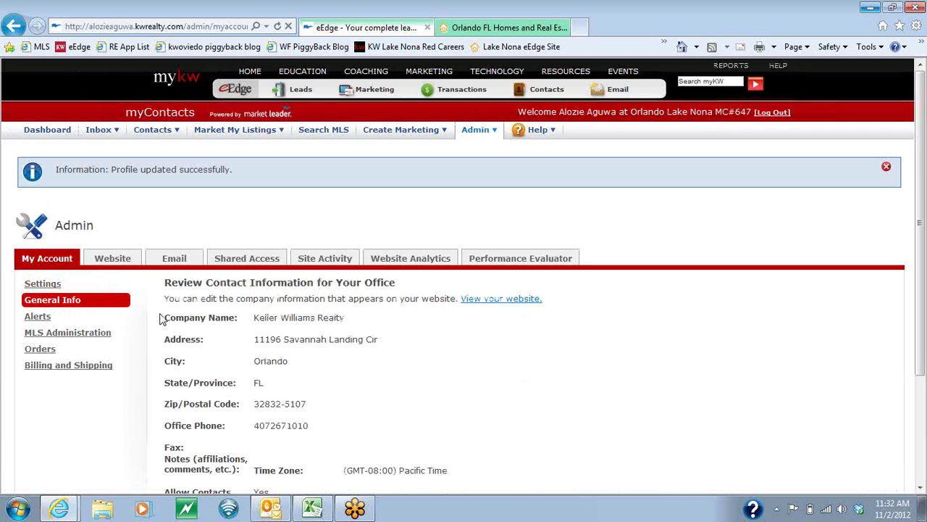
scroll(168, 323, "down", 3)
left_click(181, 371)
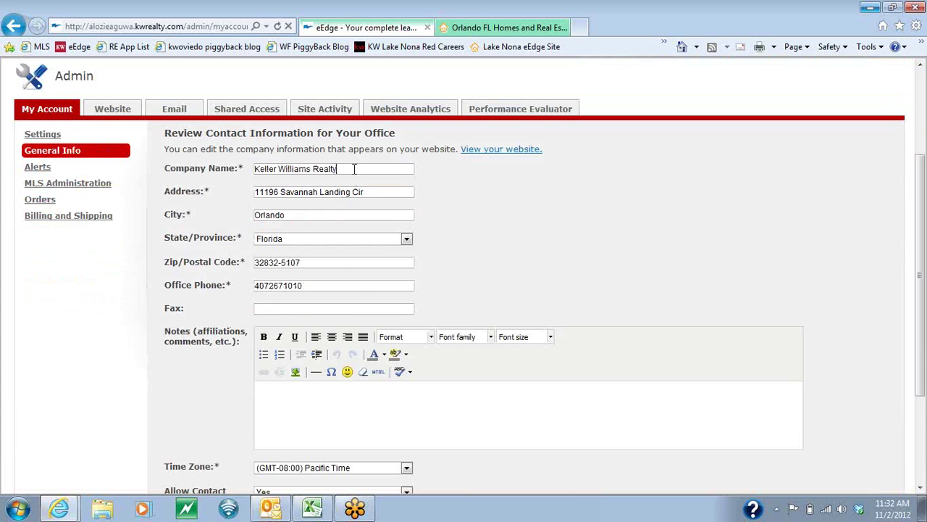
key("BackSpace")
key("BackSpace")
key("BackSpace")
key("BackSpace")
type("antage")
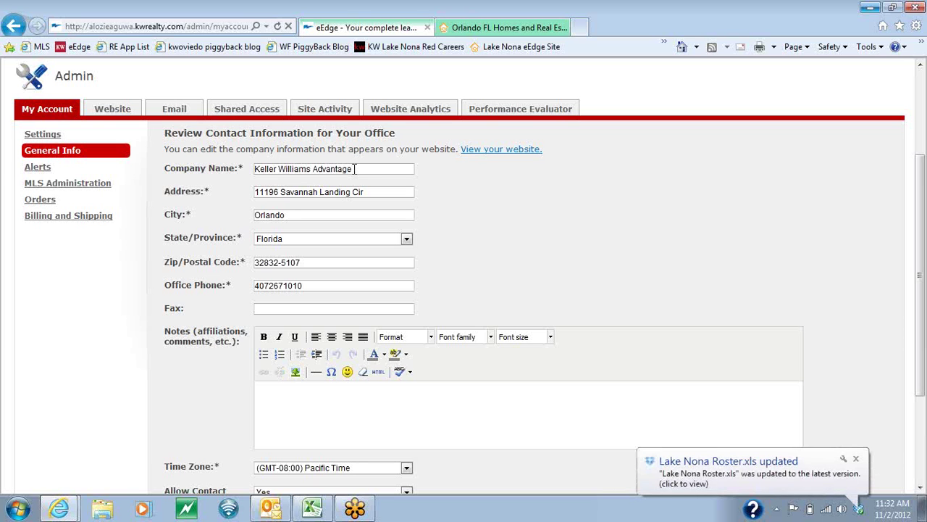
type(" III Realty")
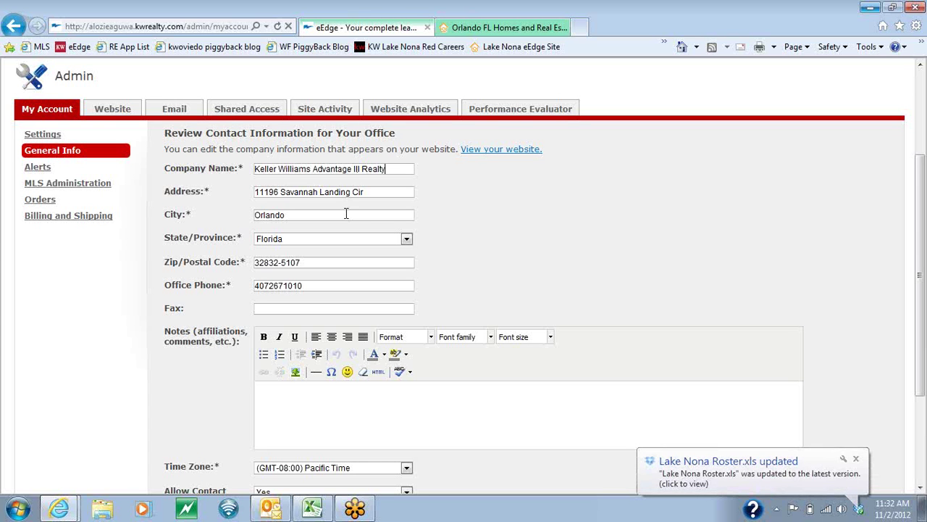
left_click_drag(382, 191, 236, 183)
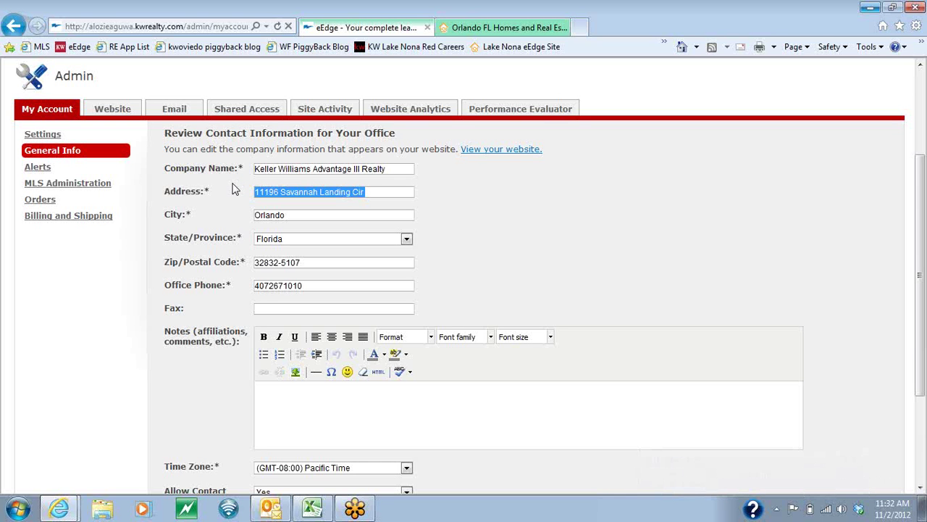
type("9161")
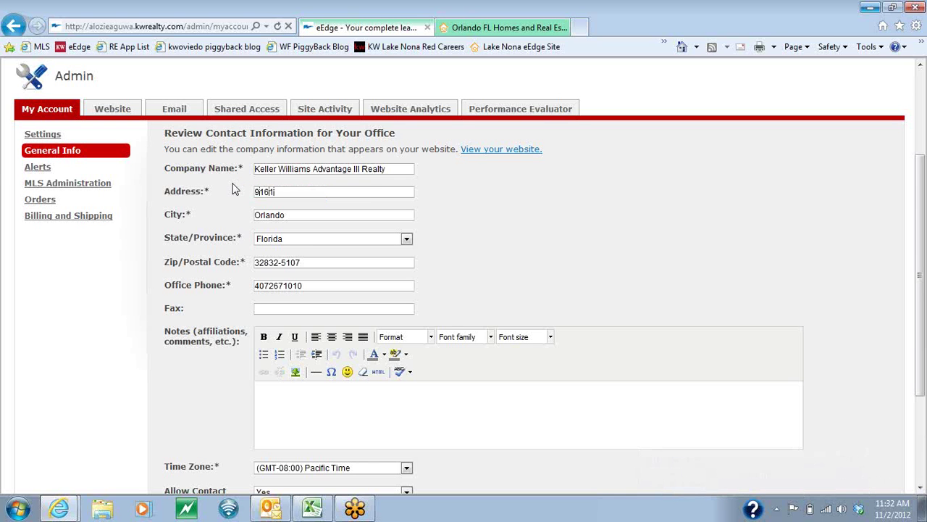
type(" Narcoossee Rd. Suite 107")
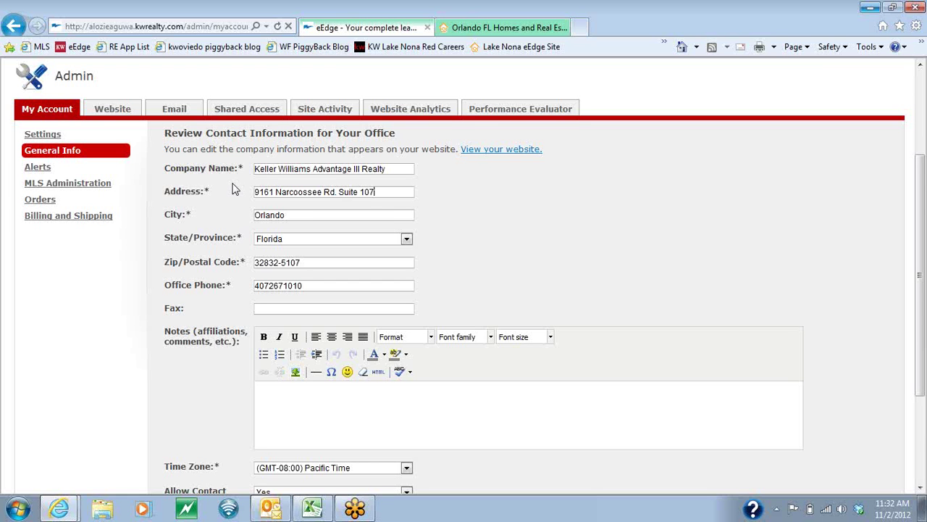
Fill in the new zip code, office phone and fax numbers.
key("Tab")
key("Tab")
key("Tab")
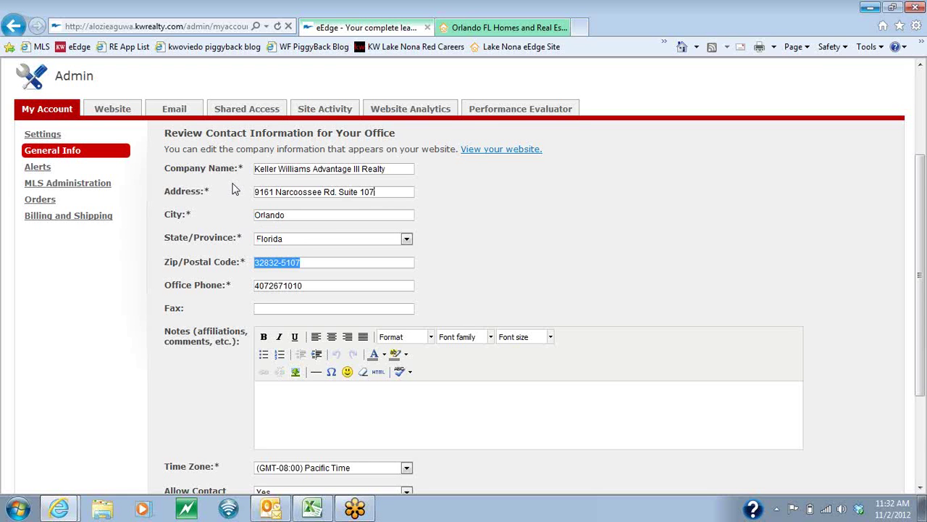
type("2")
type("32827")
key("Tab")
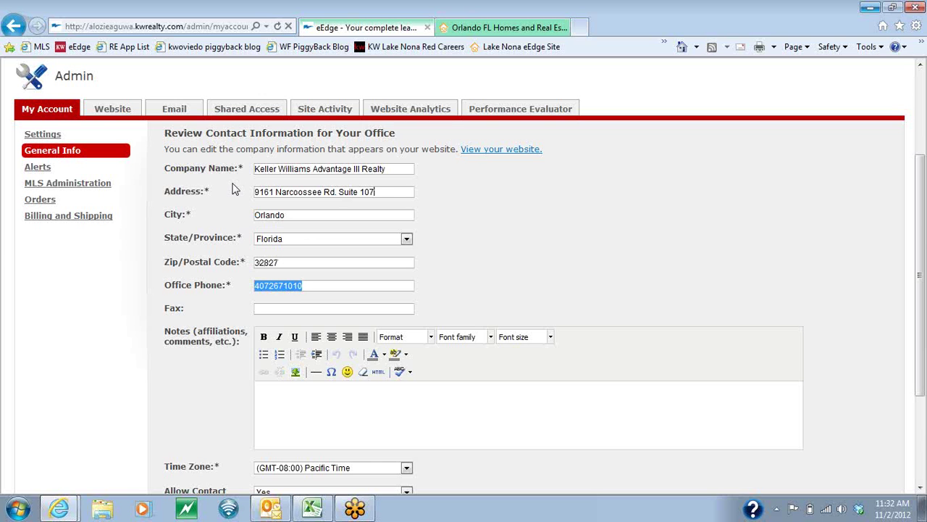
key("End")
key("BackSpace")
key("BackSpace")
key("BackSpace")
key("BackSpace")
key("BackSpace")
key("BackSpace")
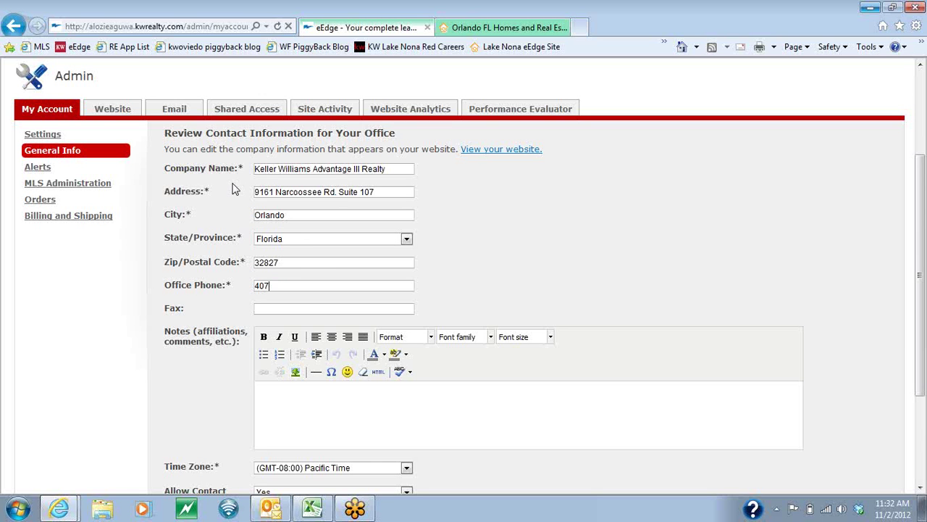
type("-207-082")
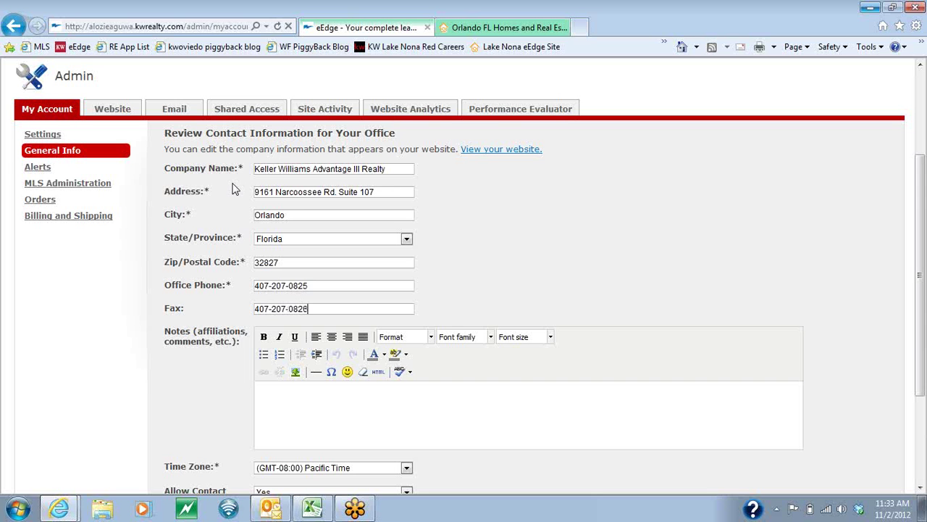
Set the time zone to Eastern Time and save the office information.
scroll(208, 363, "down", 4)
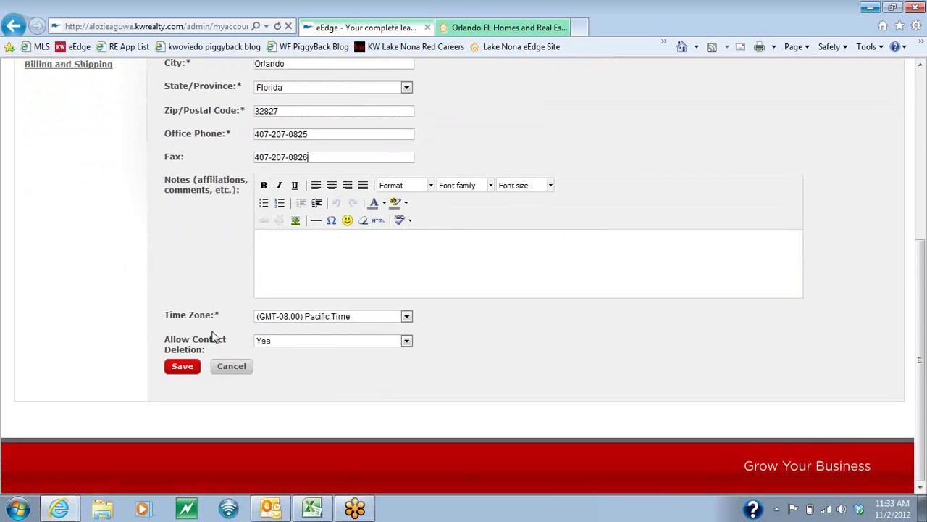
left_click(406, 317)
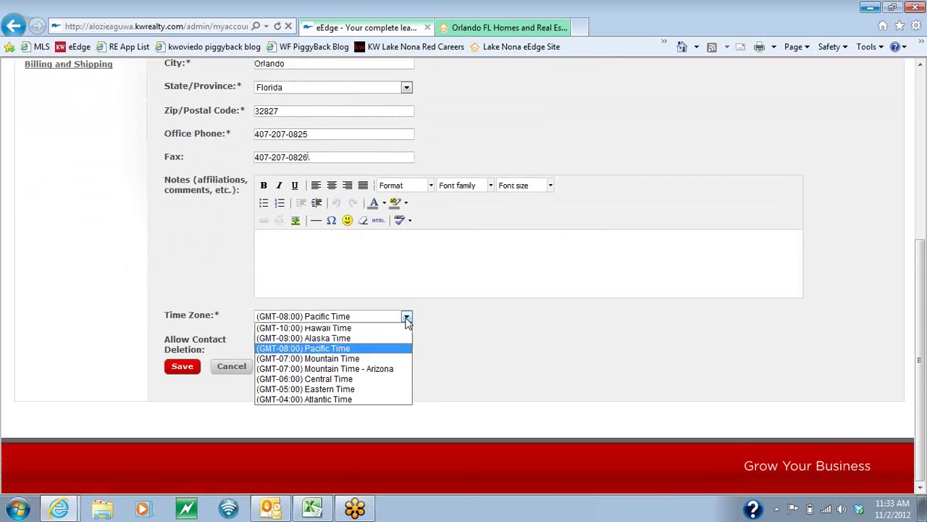
left_click(338, 392)
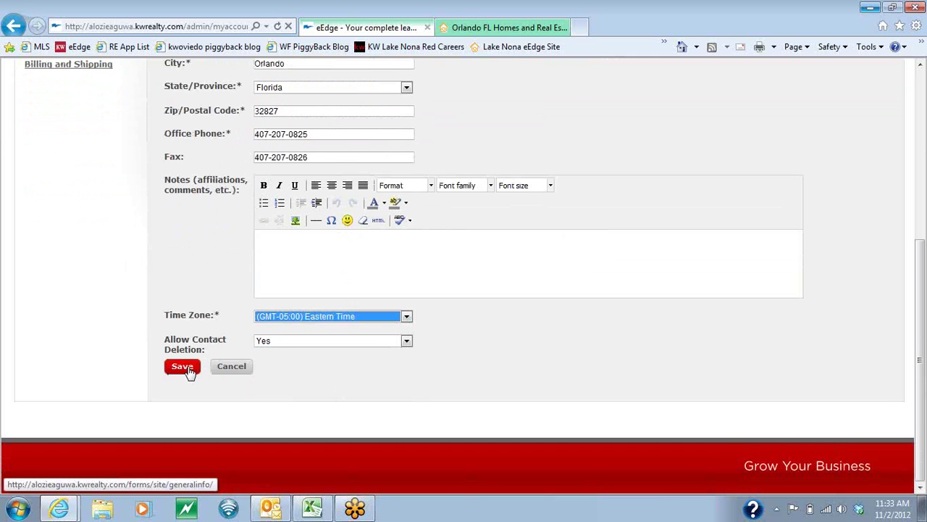
left_click(187, 370)
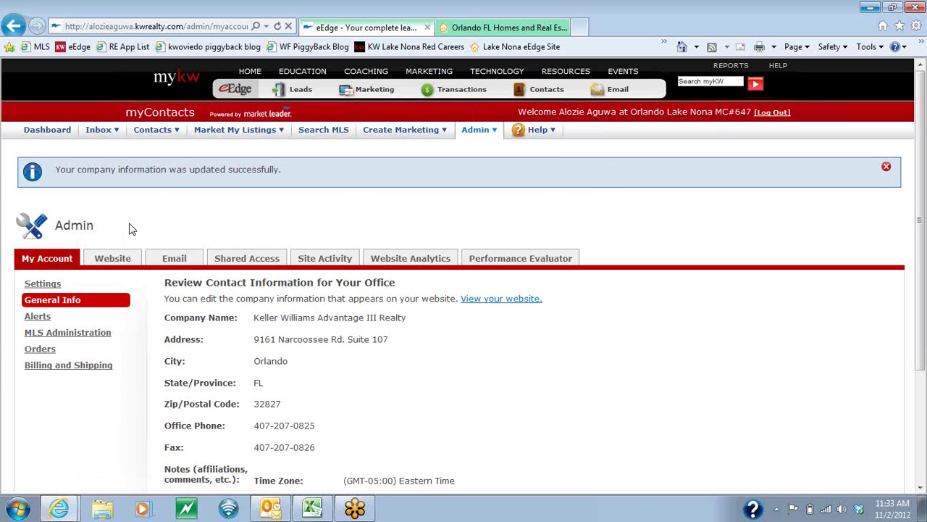
Open the home page Main Text editor under Website settings.
left_click(112, 261)
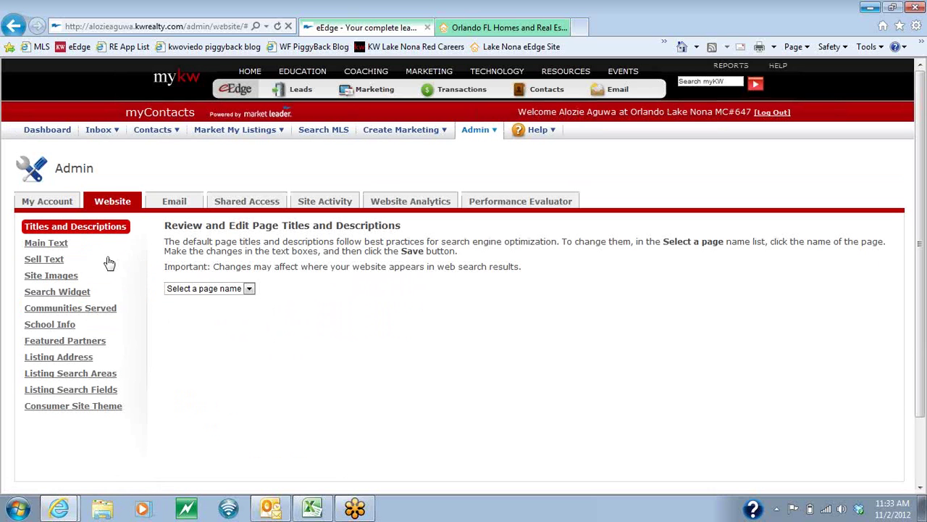
left_click(64, 248)
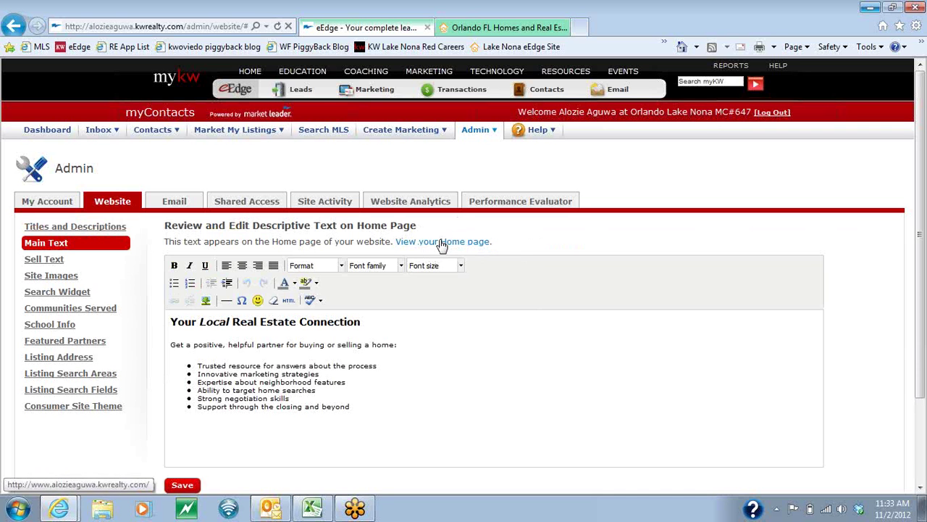
Preview the live Orlando FL Homes home page showing the 'No Logo Image' placeholder.
left_click(440, 244)
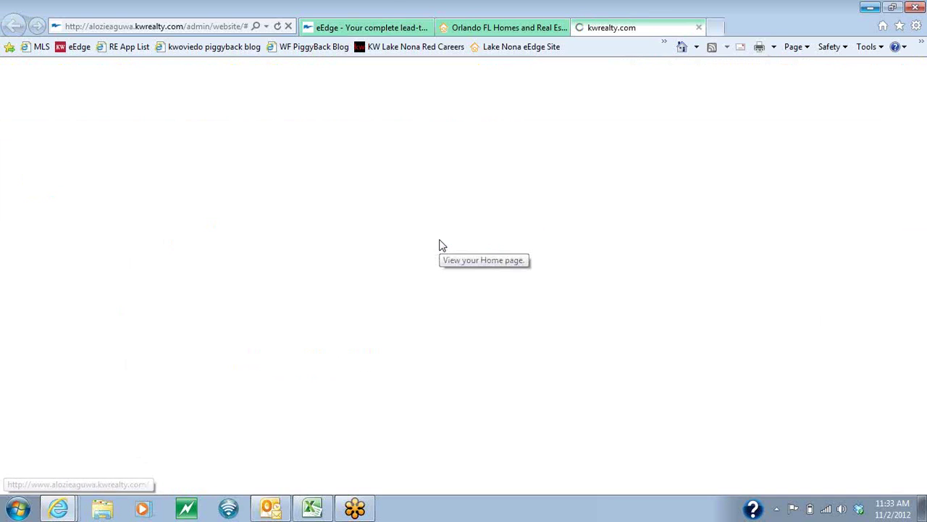
left_click(562, 27)
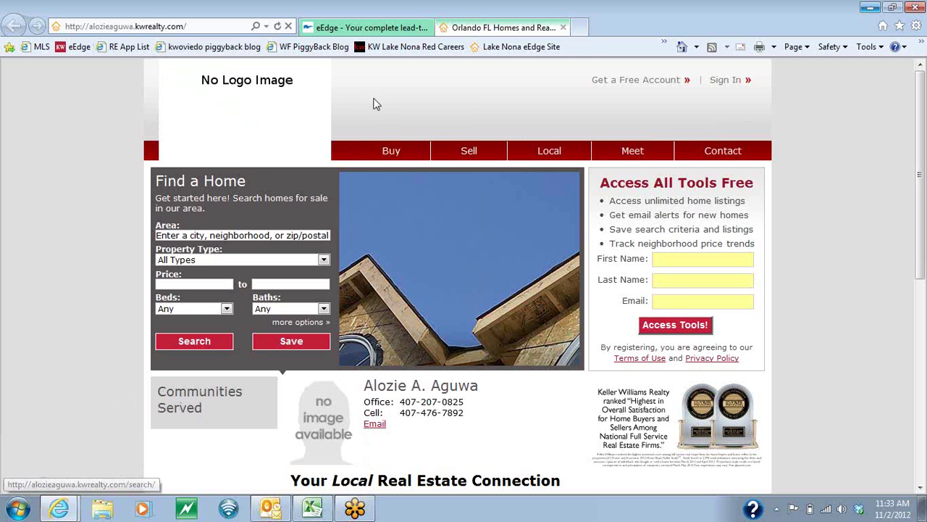
Go to Website > Site Images and highlight the empty Site Banner and Agency Logo headings.
left_click(366, 29)
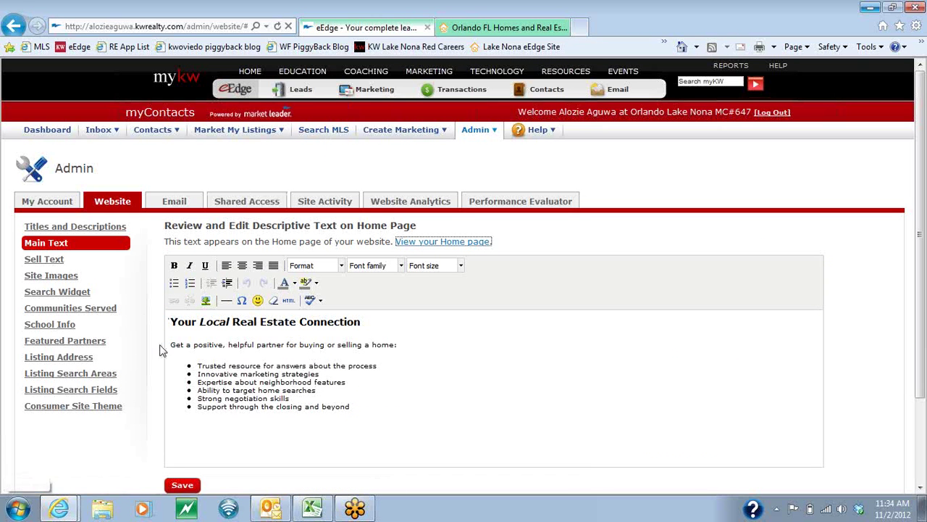
left_click(45, 278)
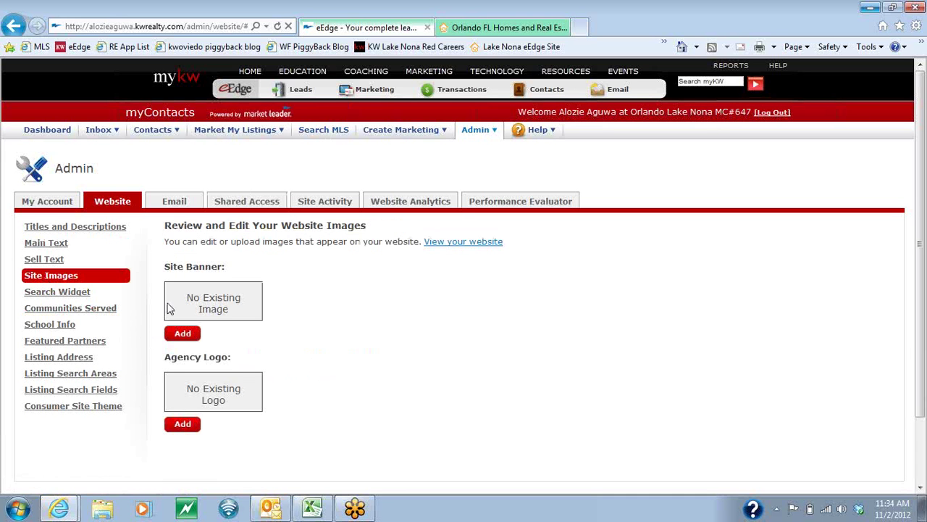
left_click_drag(165, 266, 228, 269)
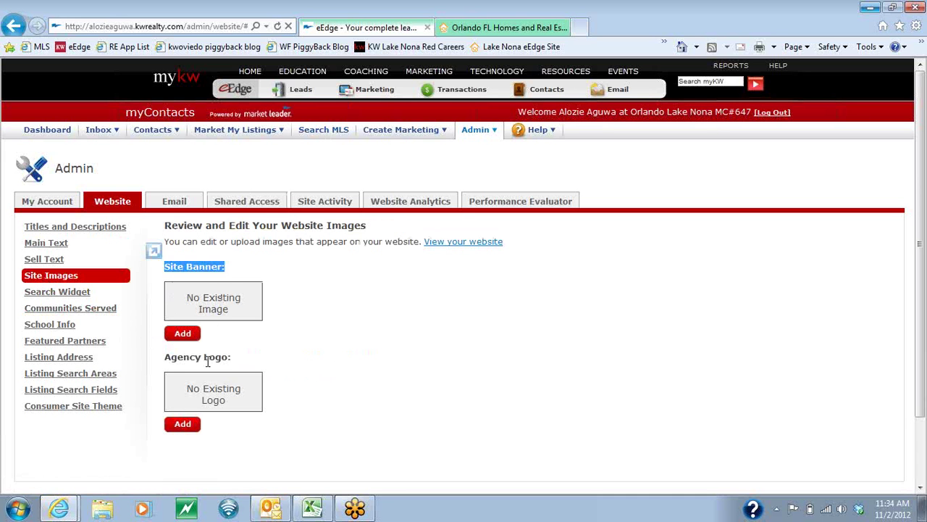
left_click_drag(228, 355, 174, 353)
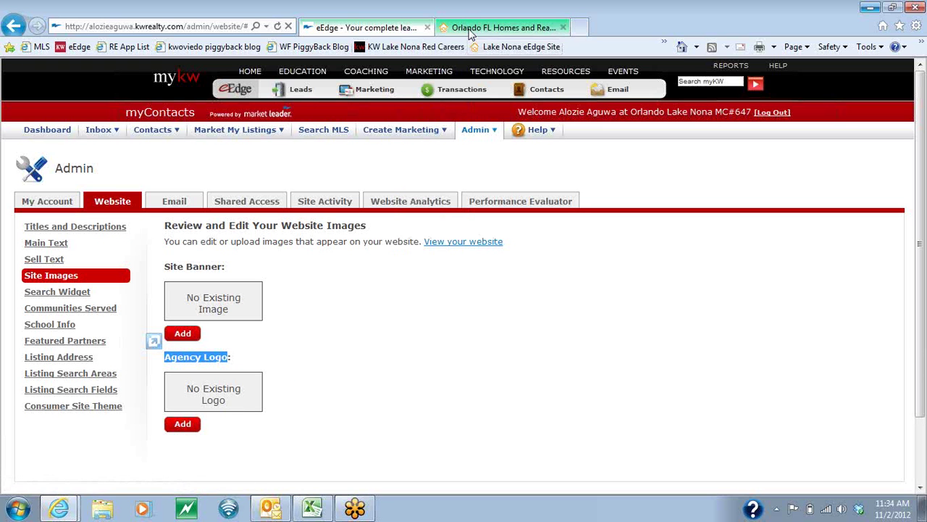
Pick the first black Keller Williams Realty logo from the catalog as Agency Logo and save.
left_click(182, 424)
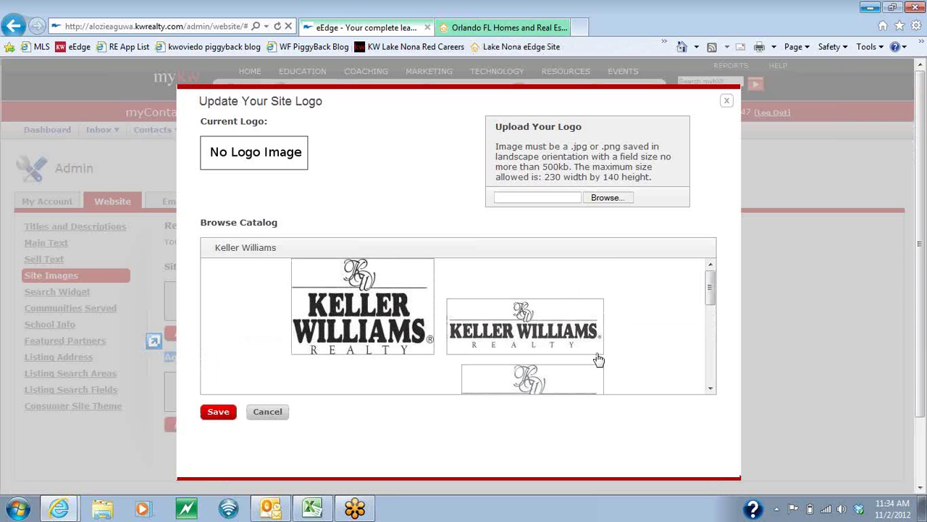
scroll(445, 331, "down", 2)
scroll(441, 332, "down", 5)
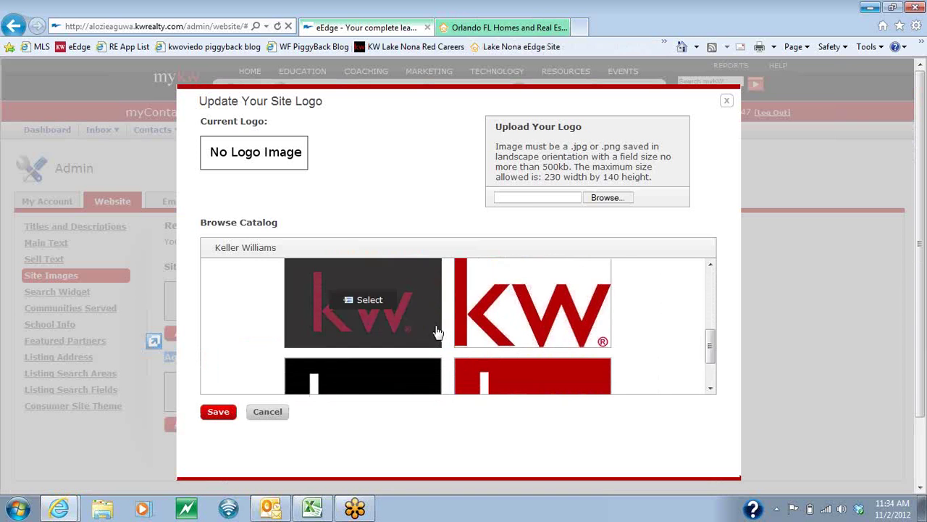
scroll(433, 334, "up", 5)
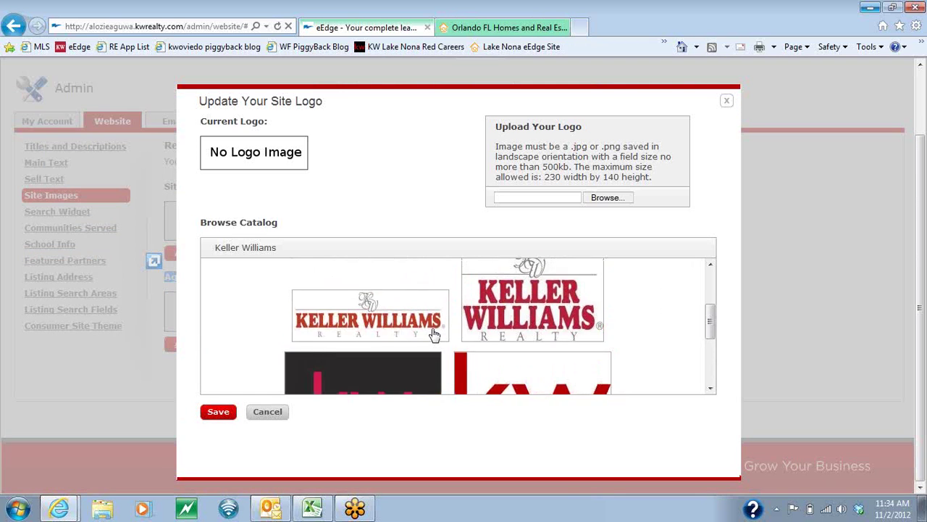
left_click(391, 312)
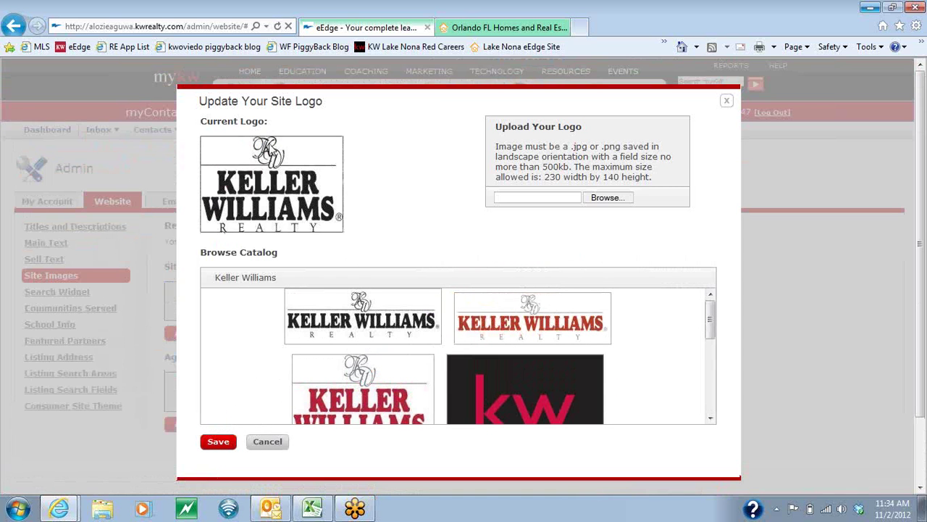
left_click(220, 444)
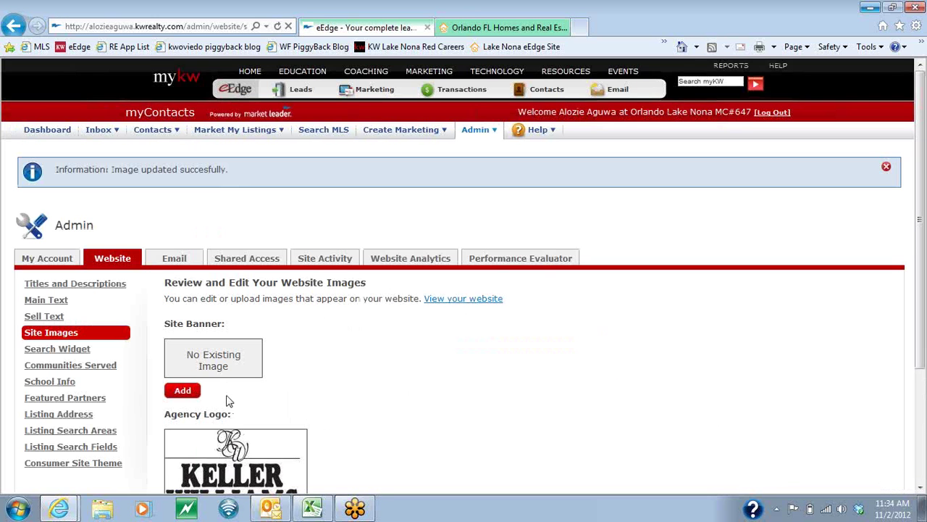
Refresh the Orlando FL Homes page to see the new logo, then return to eEdge.
left_click(498, 29)
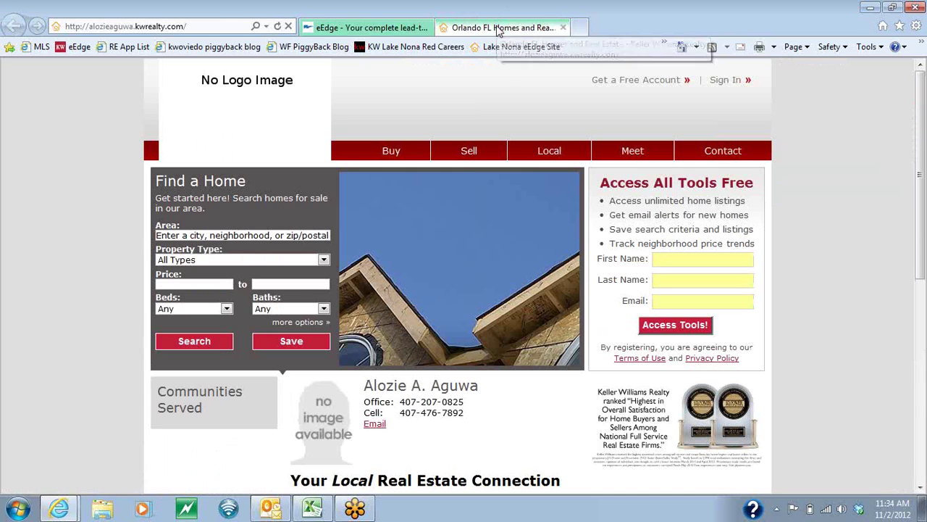
left_click(278, 26)
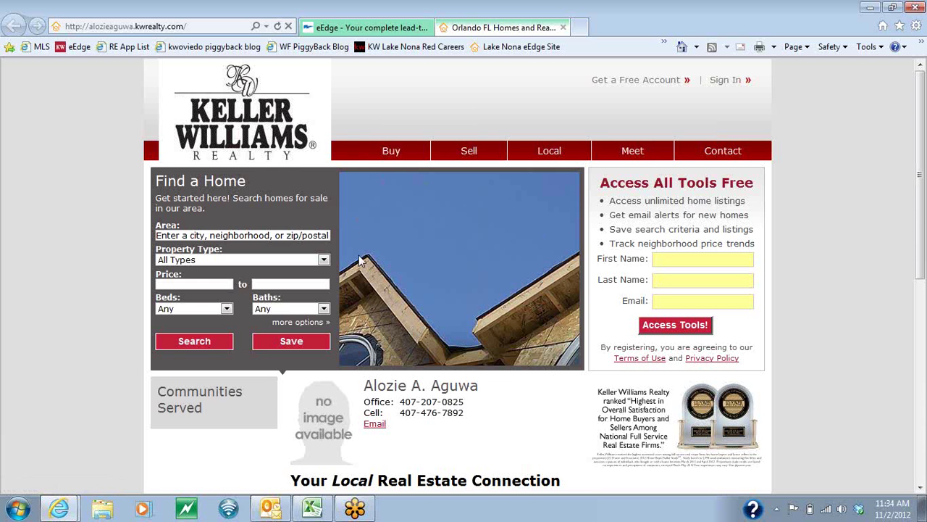
left_click(366, 29)
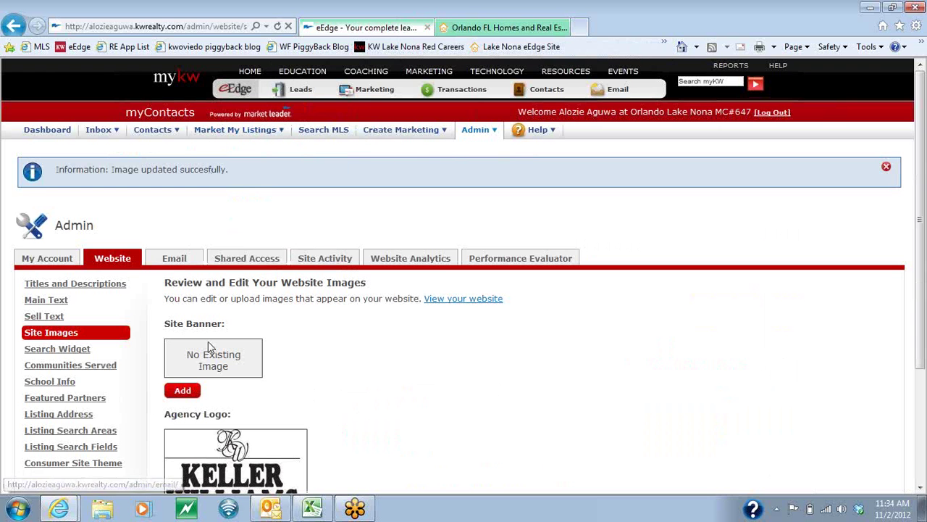
Start a new Site Banner and search the image catalog for Home.
left_click(183, 391)
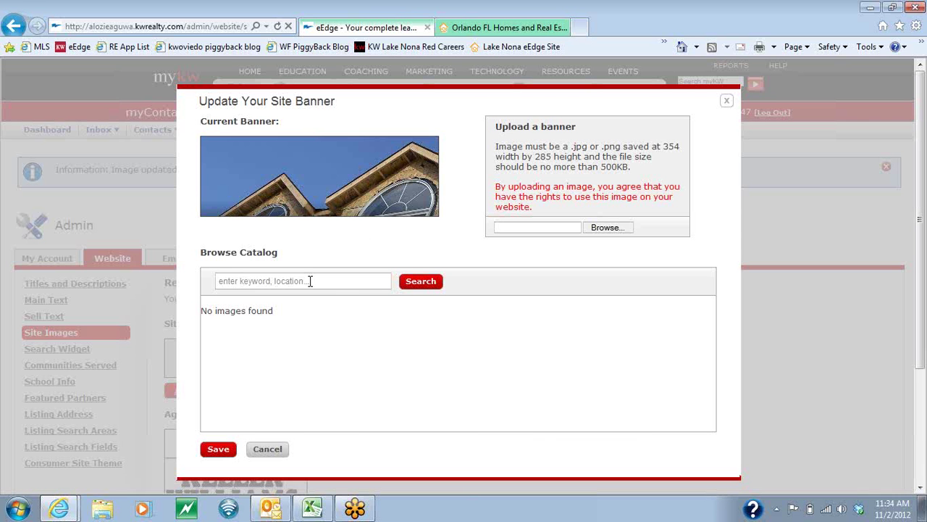
left_click(309, 282)
left_click(413, 283)
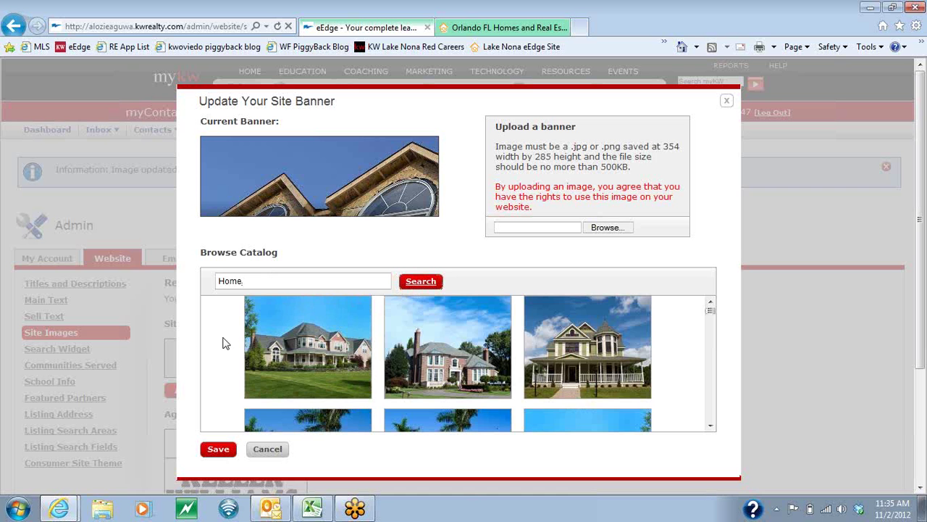
Choose the brick two-story house photo as the banner and save it.
scroll(226, 341, "down", 5)
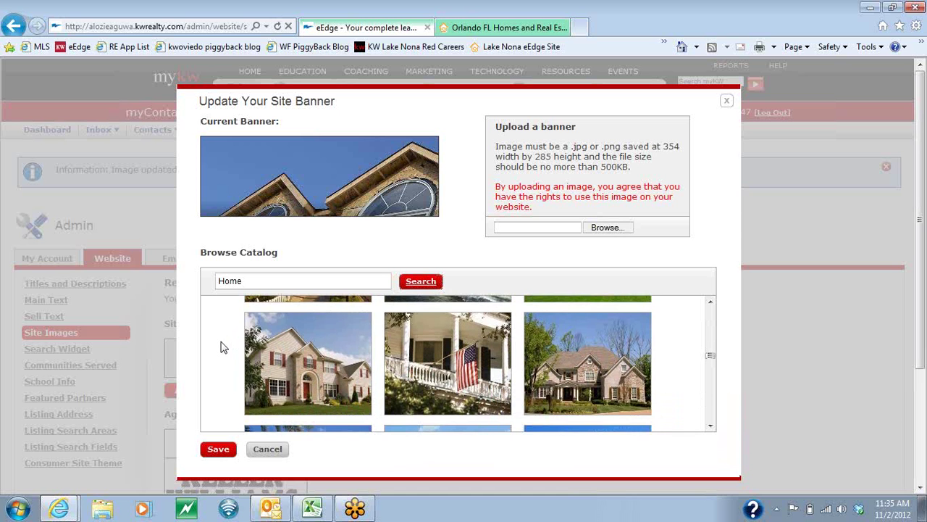
scroll(224, 350, "down", 3)
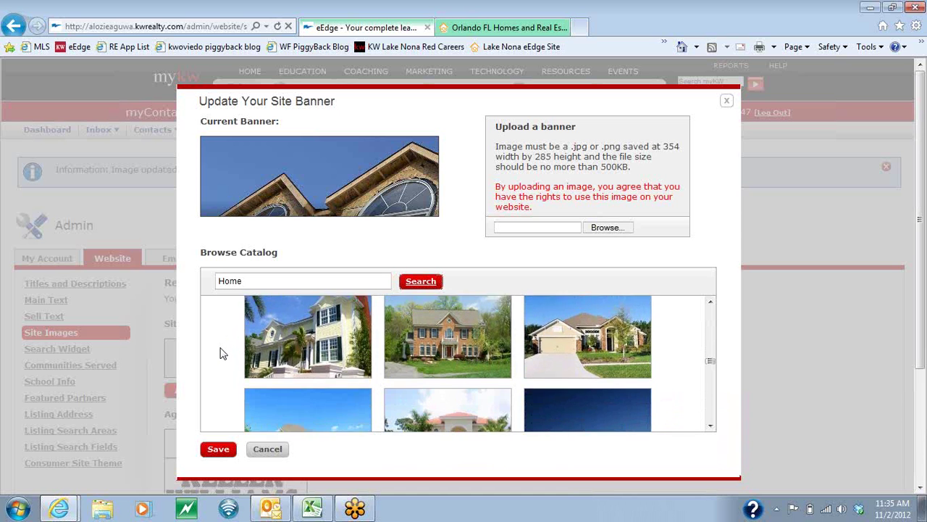
scroll(224, 353, "down", 5)
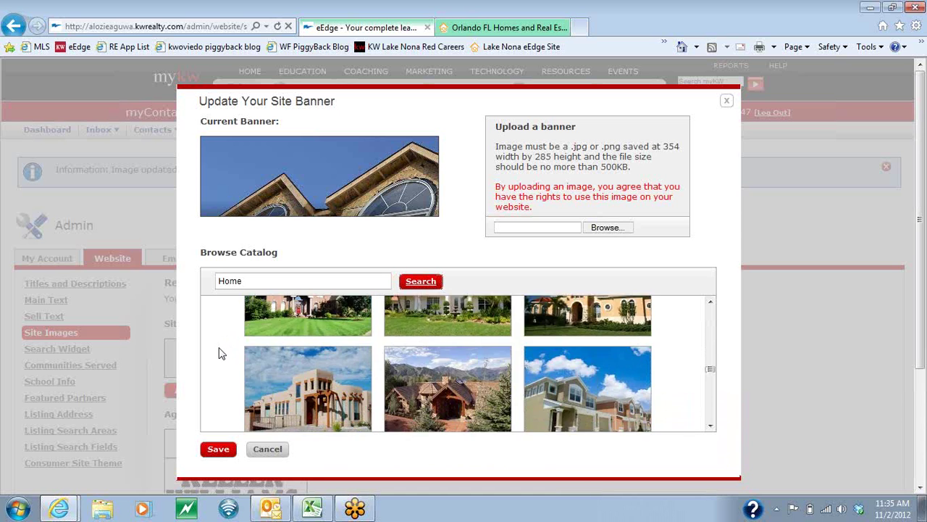
scroll(219, 353, "down", 5)
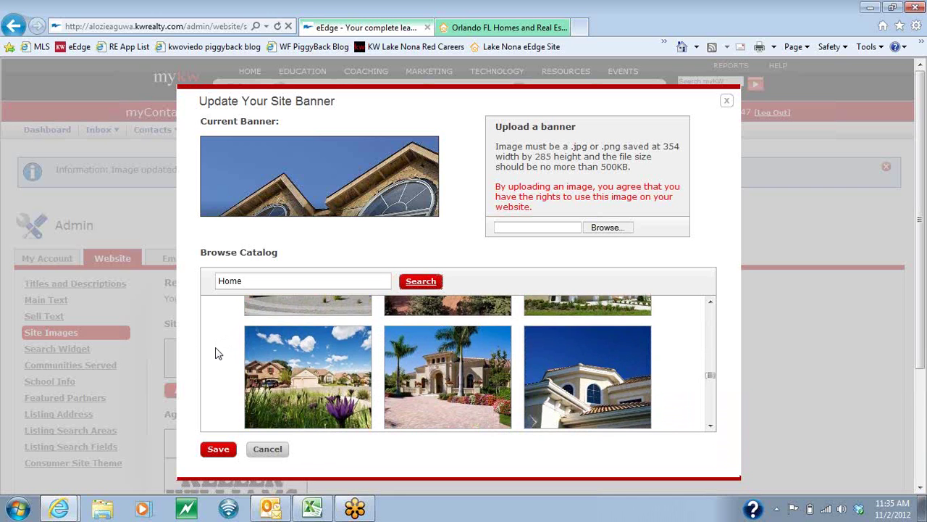
scroll(215, 355, "down", 5)
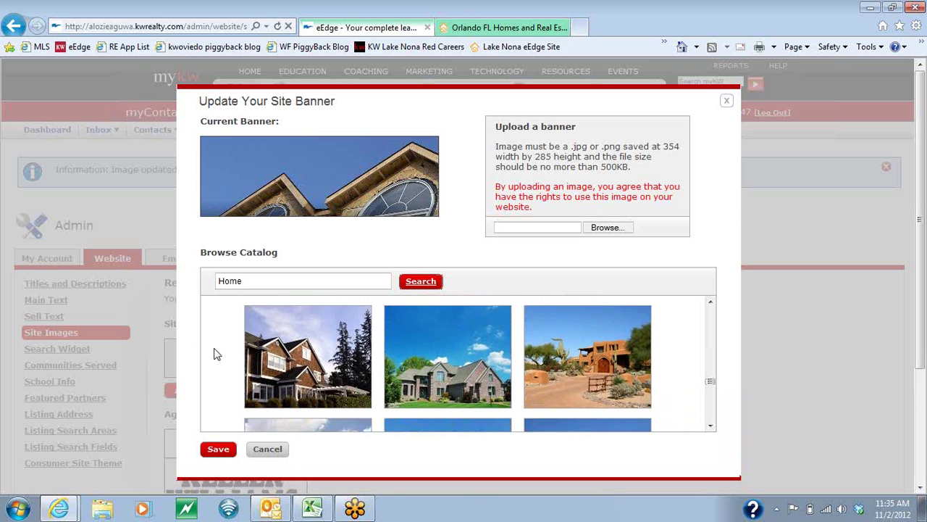
scroll(215, 353, "down", 5)
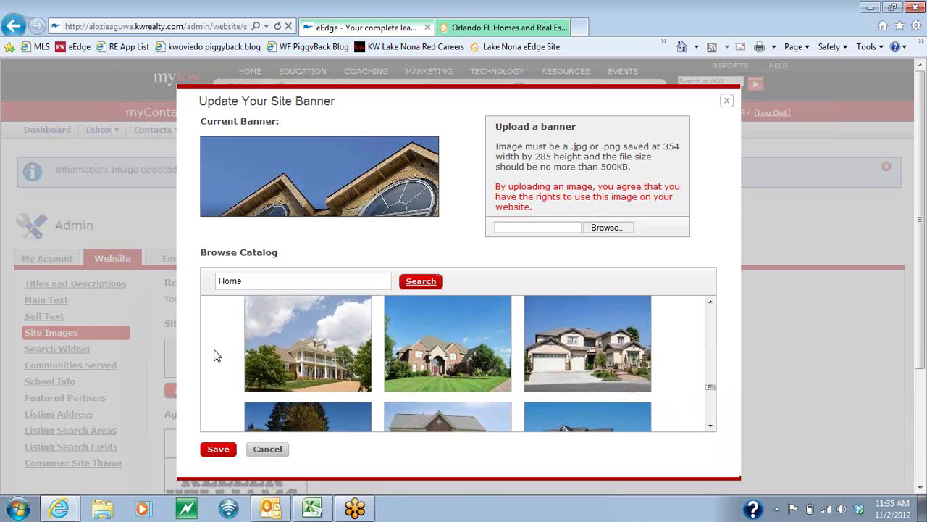
scroll(214, 355, "down", 5)
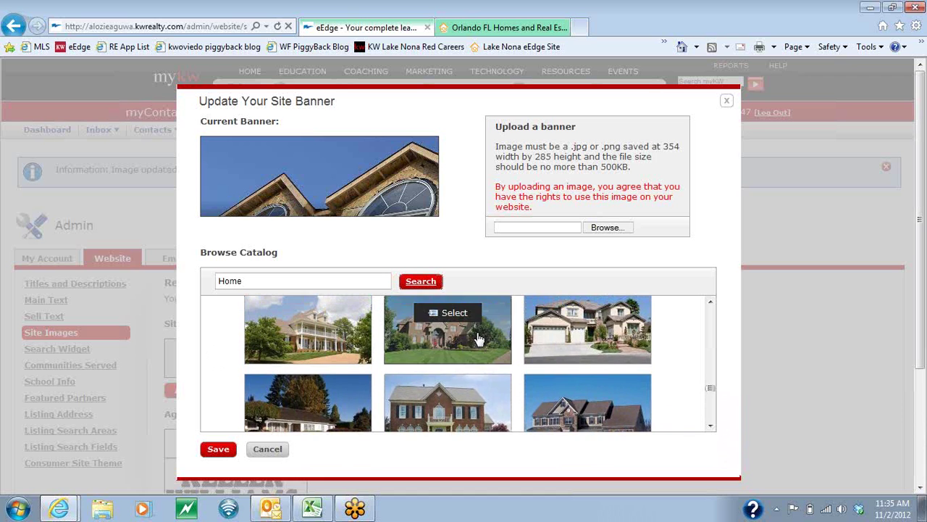
left_click(459, 345)
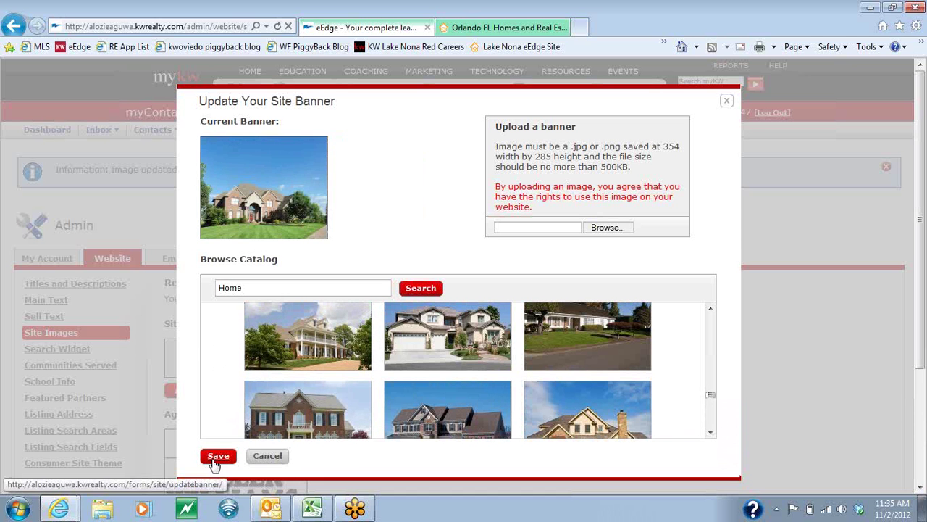
left_click(216, 458)
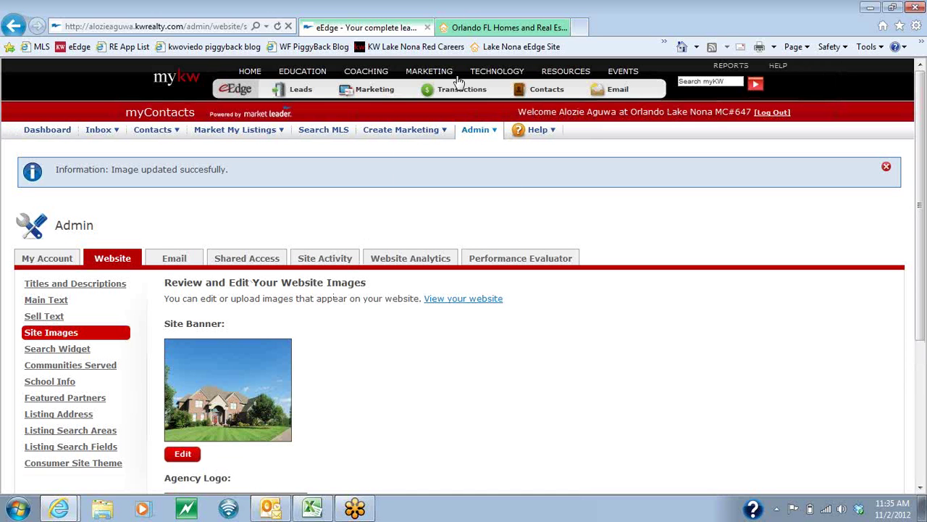
Reload the public site to confirm the brick-house banner, then open the empty Communities Served list.
left_click(476, 26)
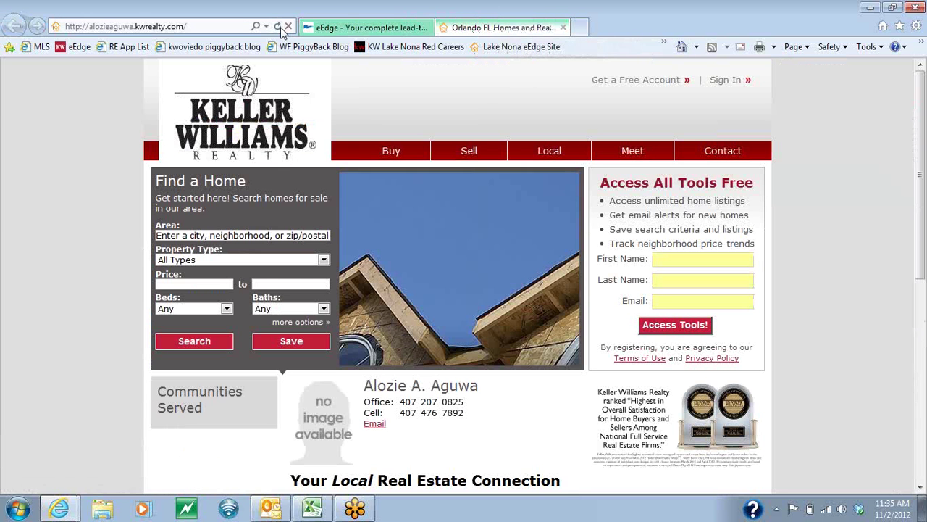
left_click(277, 27)
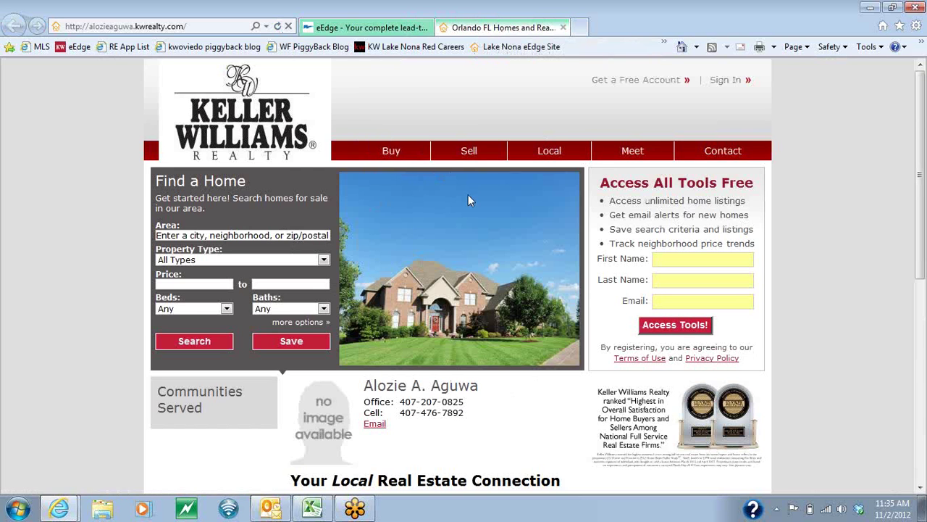
left_click(369, 27)
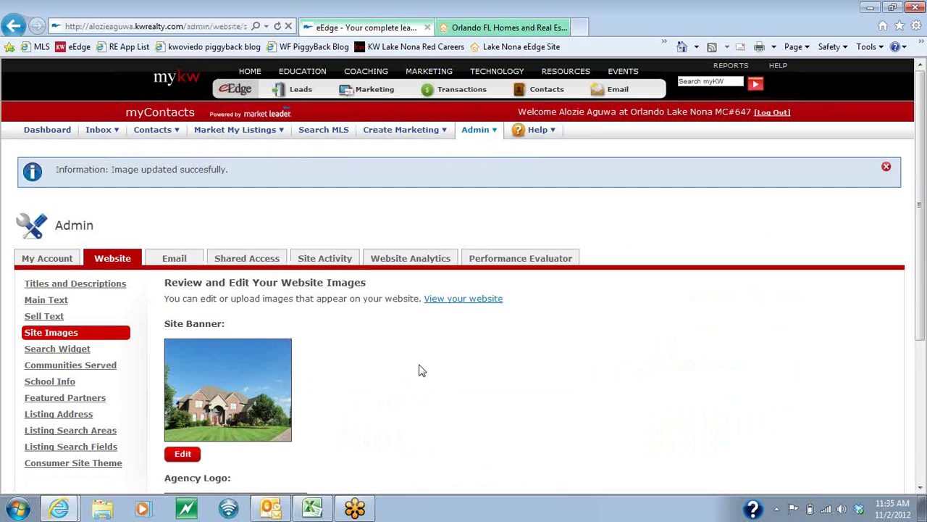
left_click(62, 366)
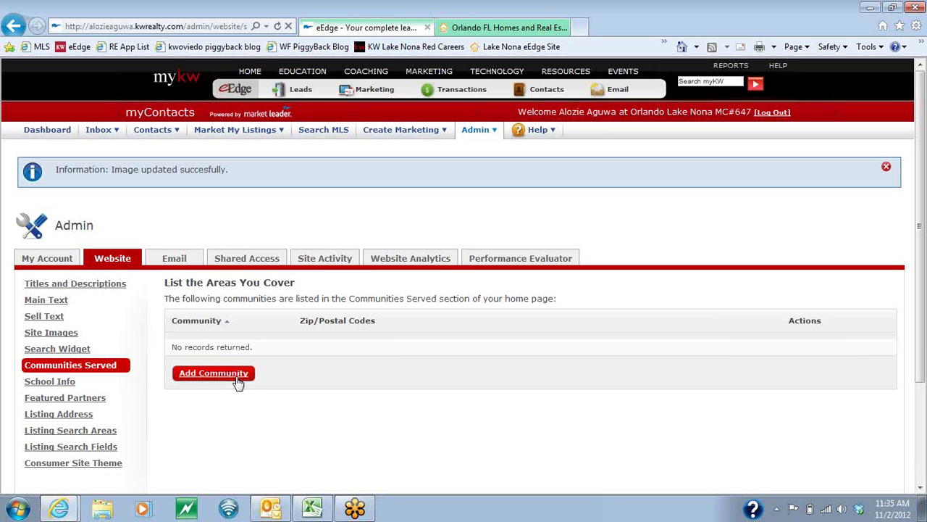
Add a new community named Lake Nona and attach zip code 32827.
left_click(238, 377)
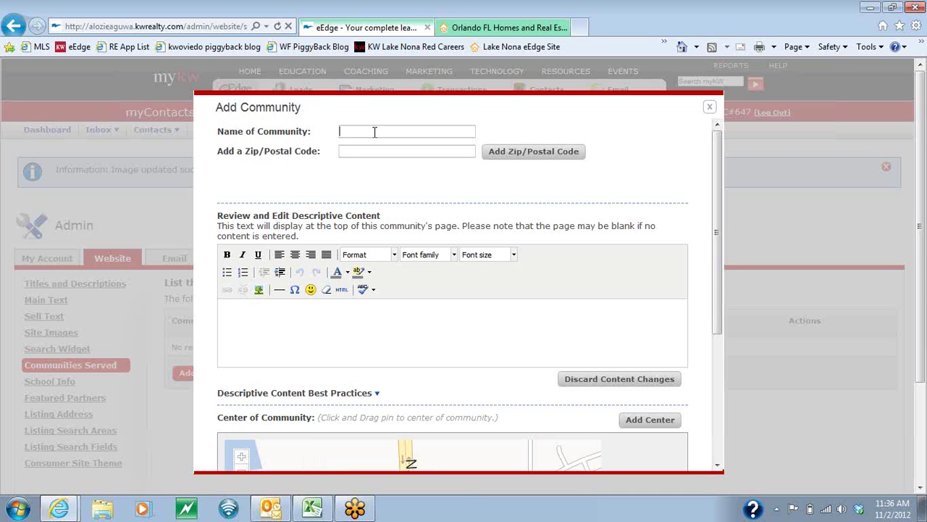
type("ona")
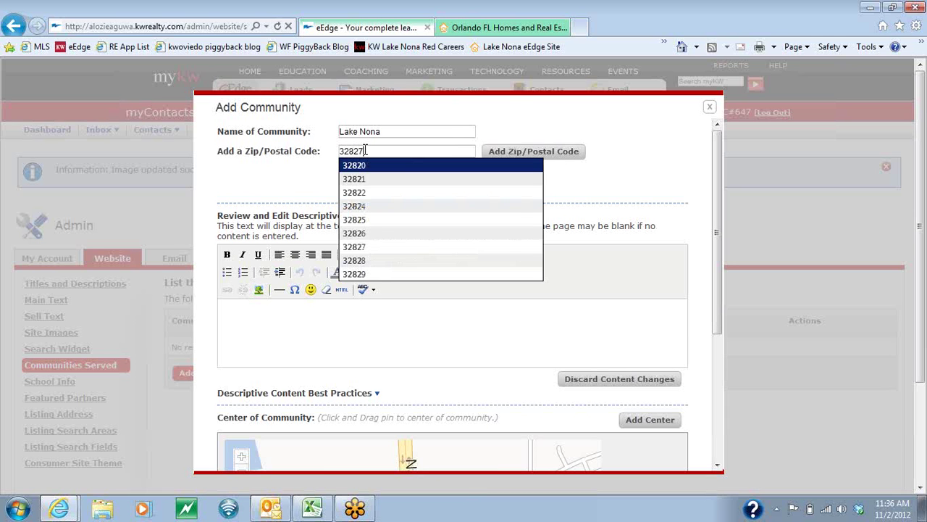
left_click(348, 168)
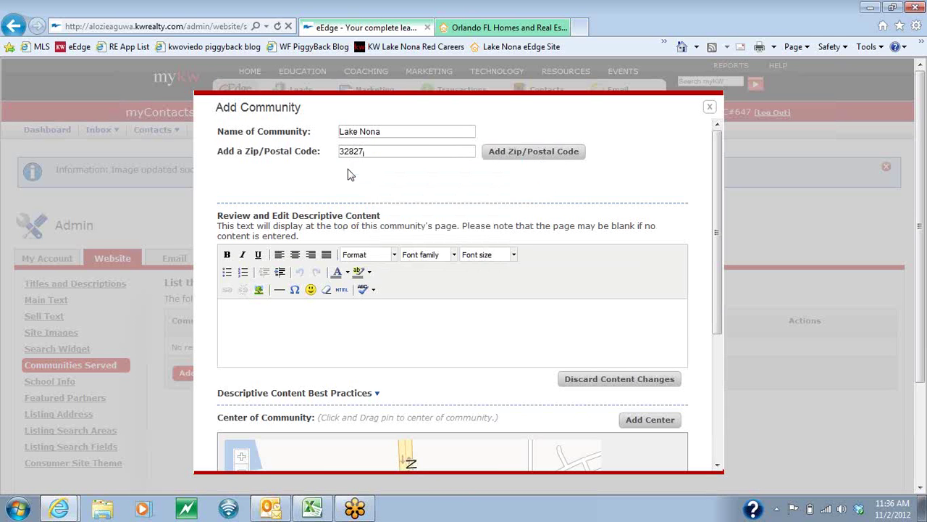
left_click(503, 158)
Look over the Add Community form and place the caret in the descriptive content editor.
scroll(215, 253, "down", 3)
scroll(222, 224, "up", 1)
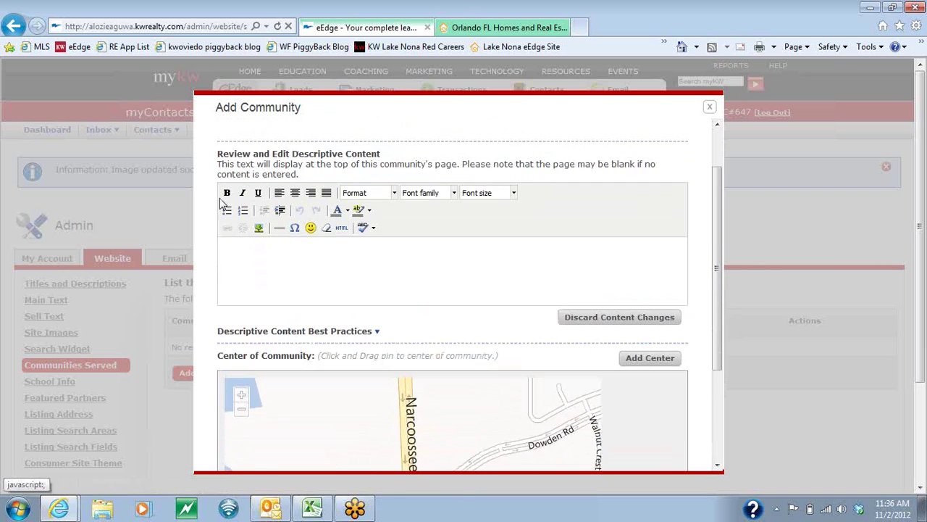
left_click_drag(219, 154, 381, 155)
left_click(286, 262)
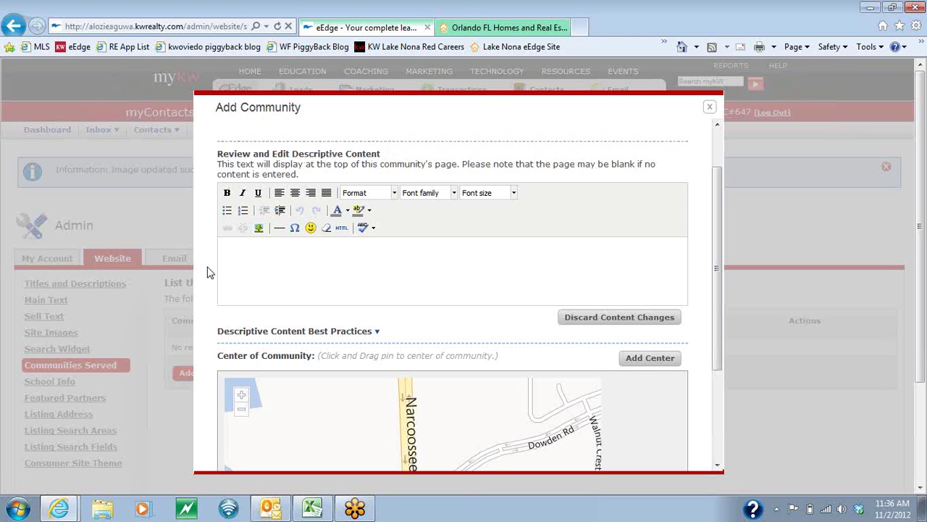
scroll(207, 272, "down", 5)
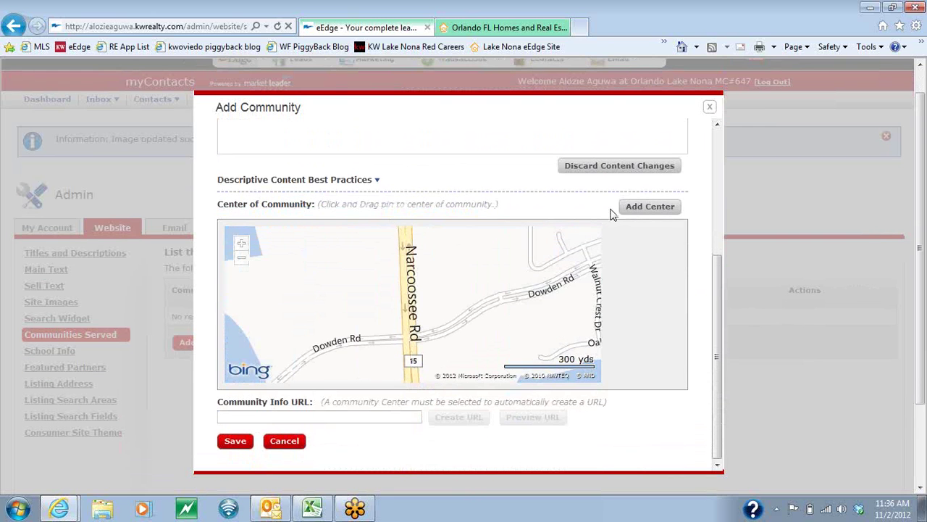
Pin the Lake Nona centre on LaVina near Narcoossee Rd and save the community.
left_click(641, 210)
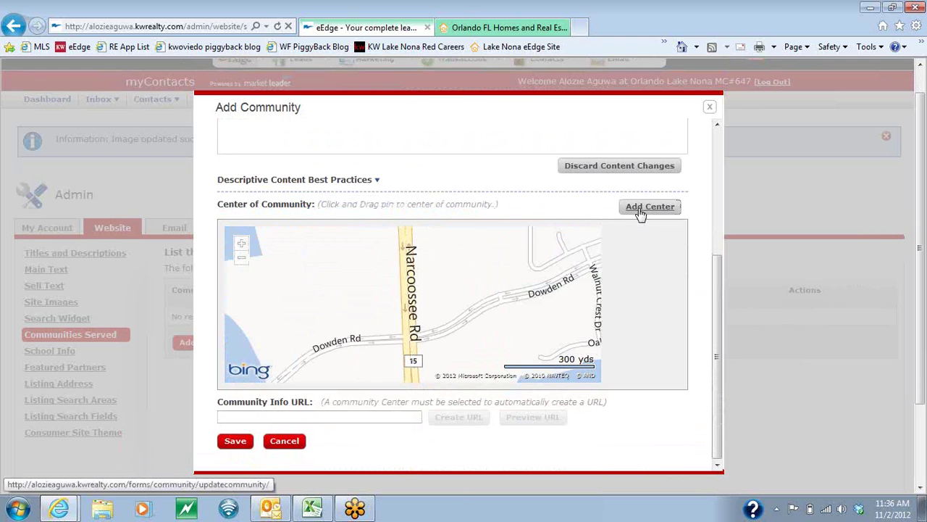
left_click(640, 210)
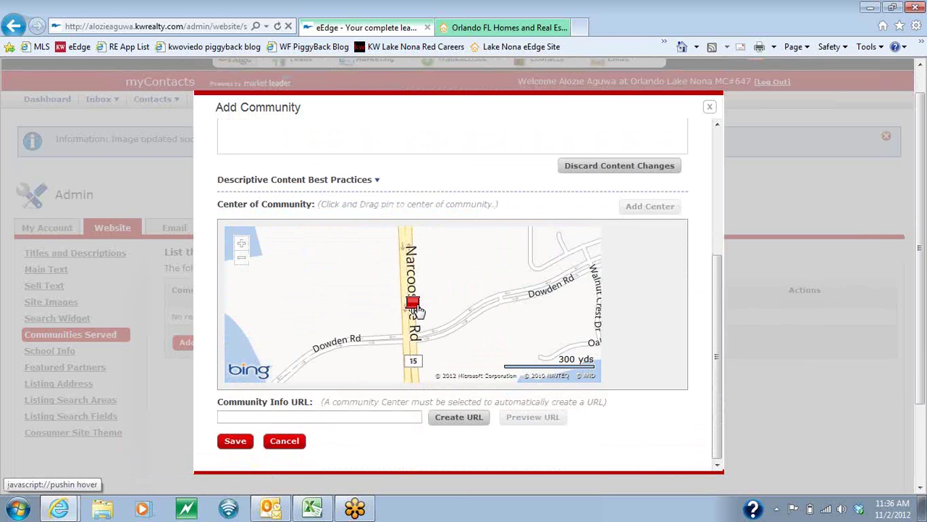
left_click_drag(418, 309, 429, 302)
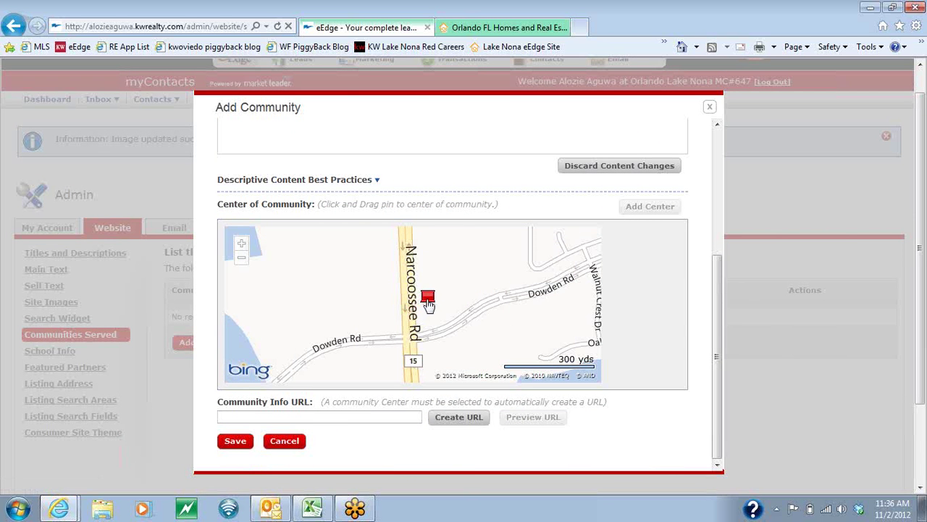
left_click(242, 261)
left_click(242, 260)
left_click(242, 260)
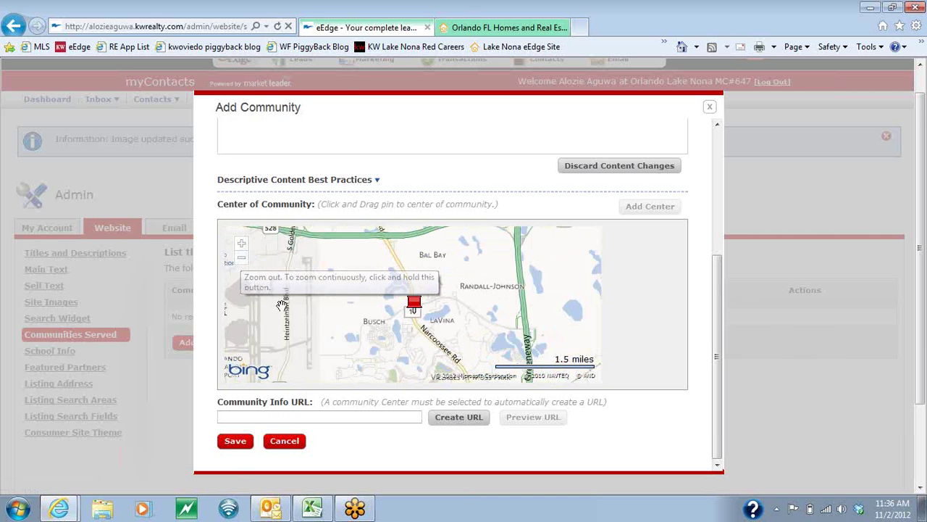
left_click_drag(318, 334, 502, 308)
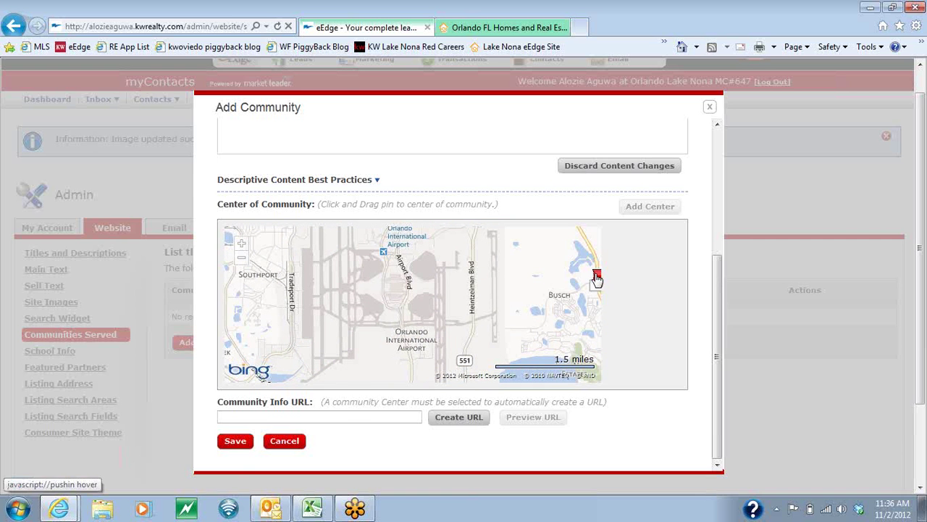
left_click_drag(597, 279, 381, 323)
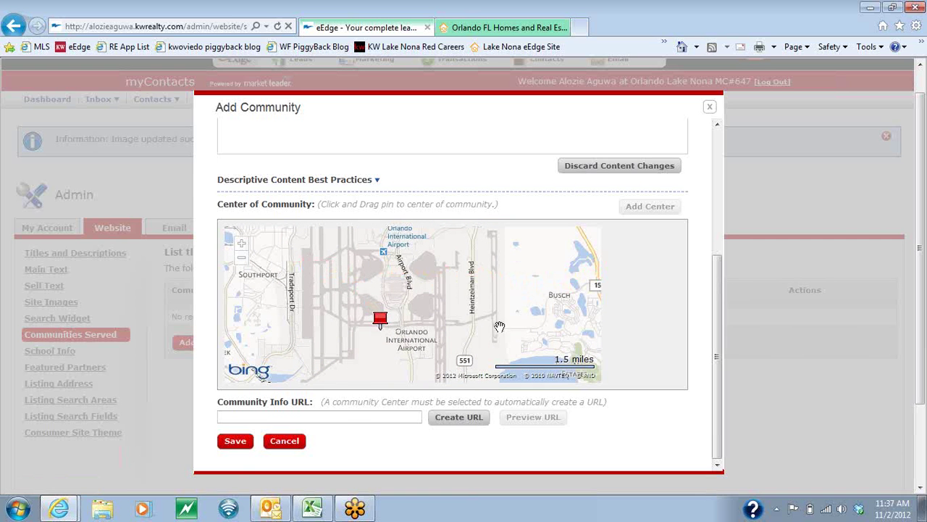
left_click_drag(503, 325, 396, 325)
left_click_drag(290, 323, 528, 298)
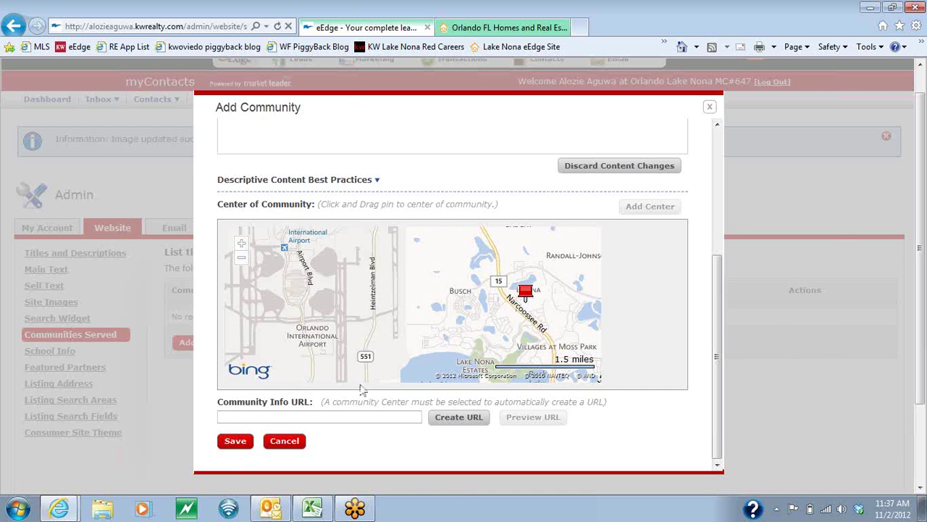
left_click(237, 444)
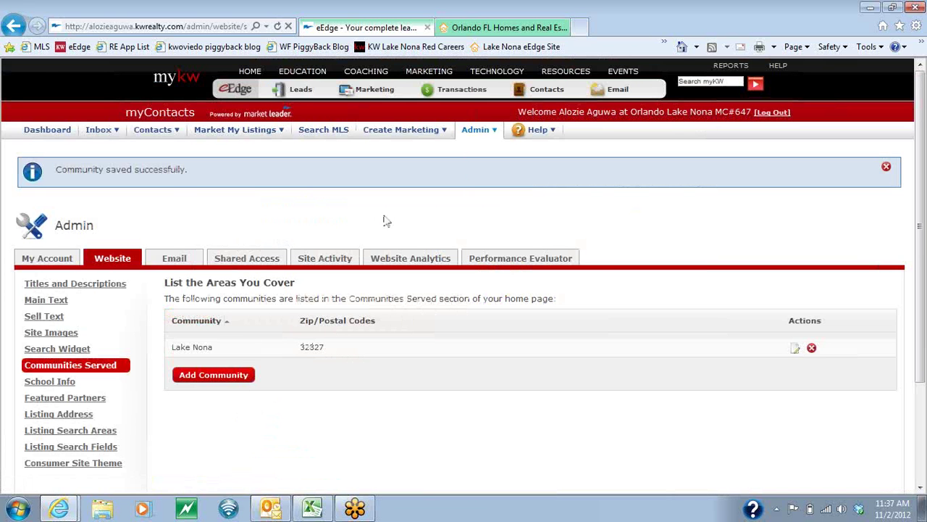
Reload the public website and open the Lake Nona link under Communities Served.
left_click(481, 27)
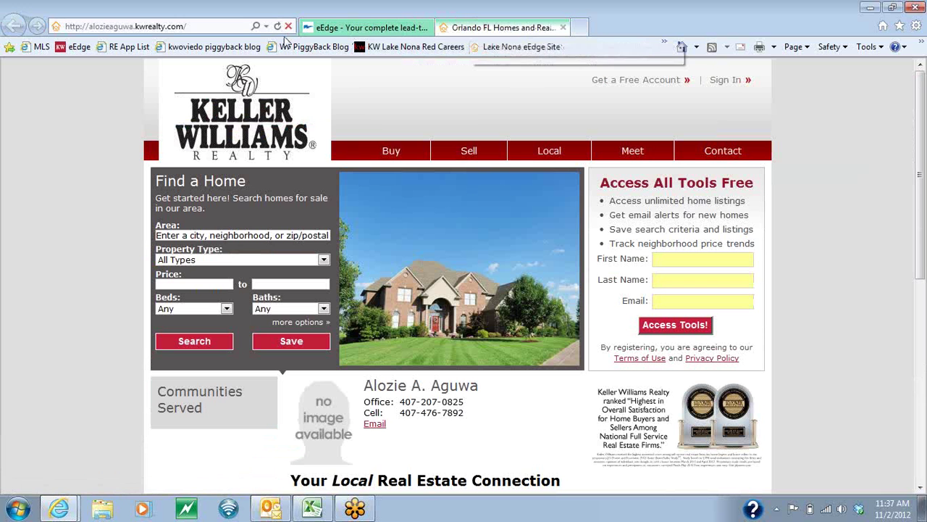
left_click(278, 26)
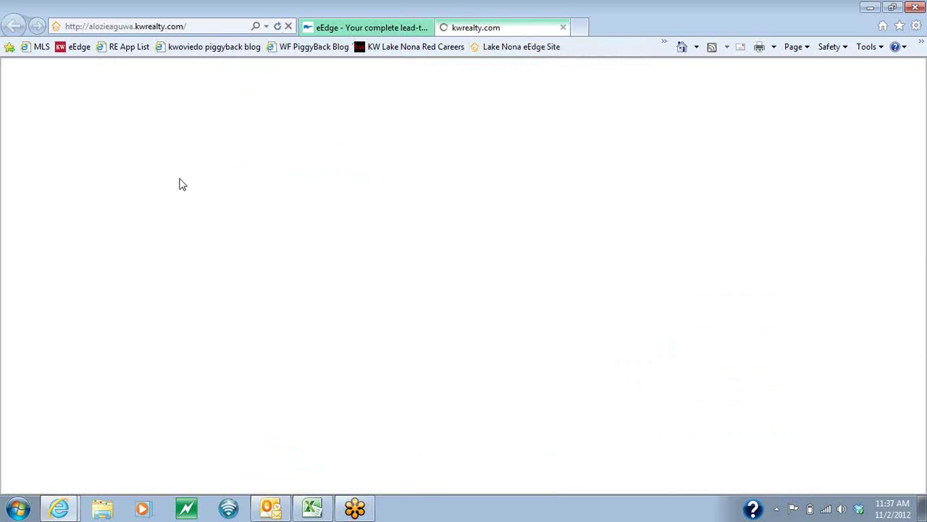
scroll(165, 275, "down", 2)
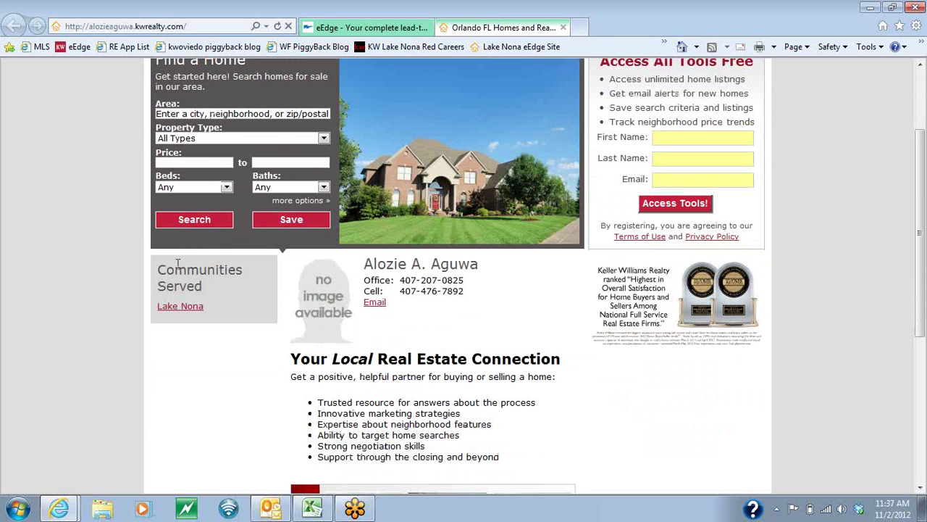
left_click(182, 310)
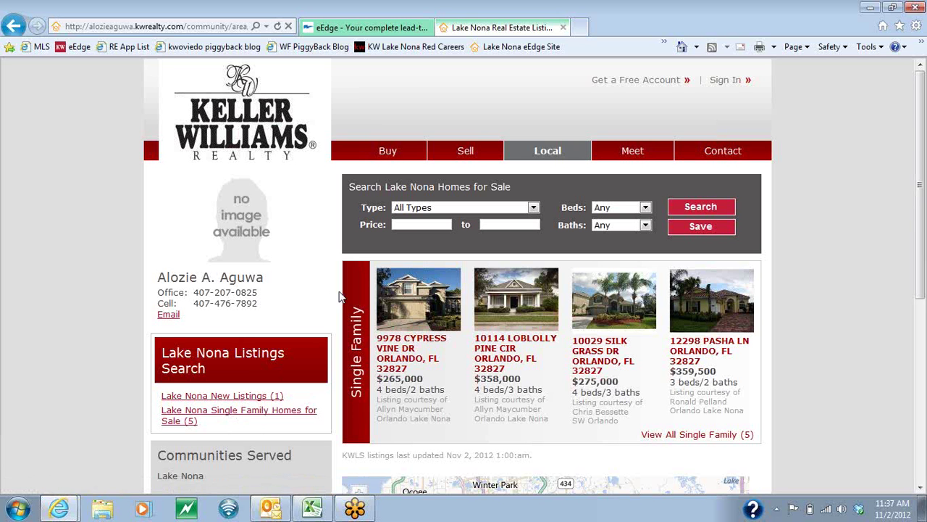
Review the Lake Nona listings and highlight the Search Lake Nona Homes for Sale heading.
scroll(344, 294, "down", 2)
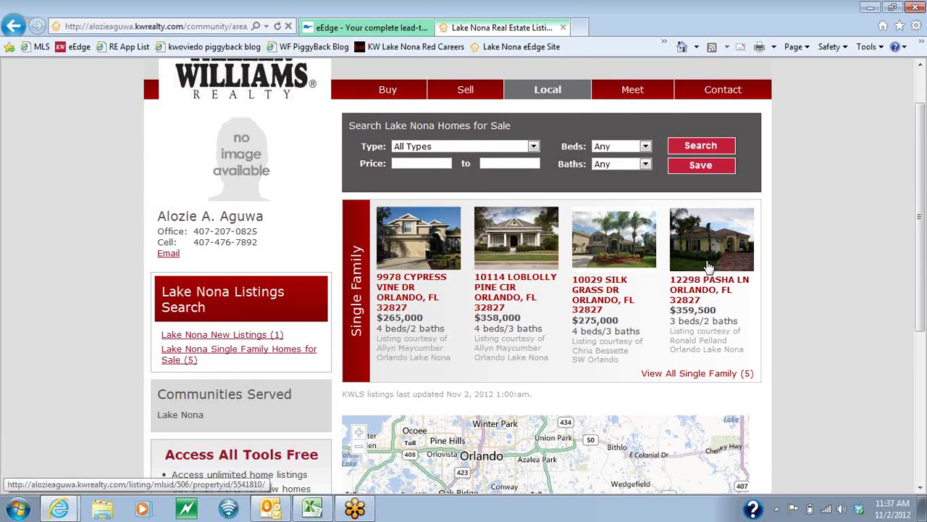
scroll(769, 399, "down", 1)
scroll(768, 395, "down", 5)
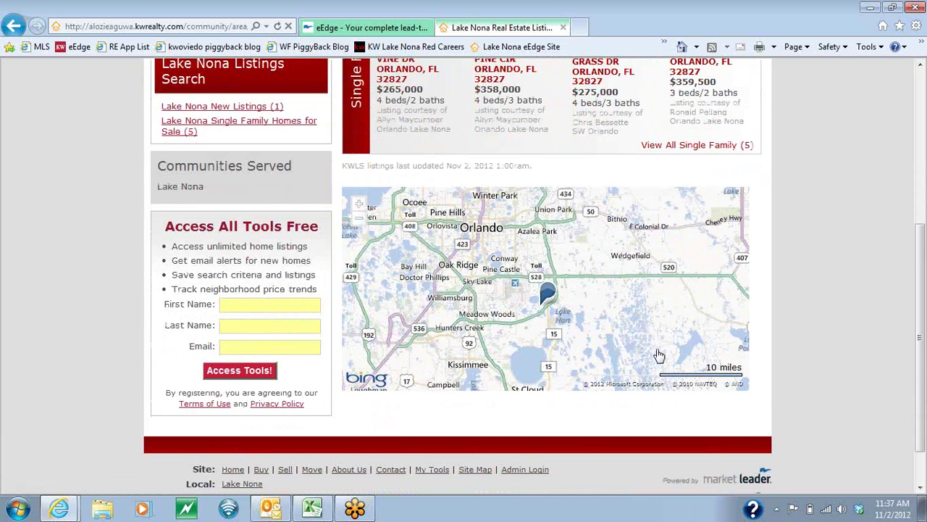
scroll(663, 355, "up", 2)
scroll(759, 346, "up", 7)
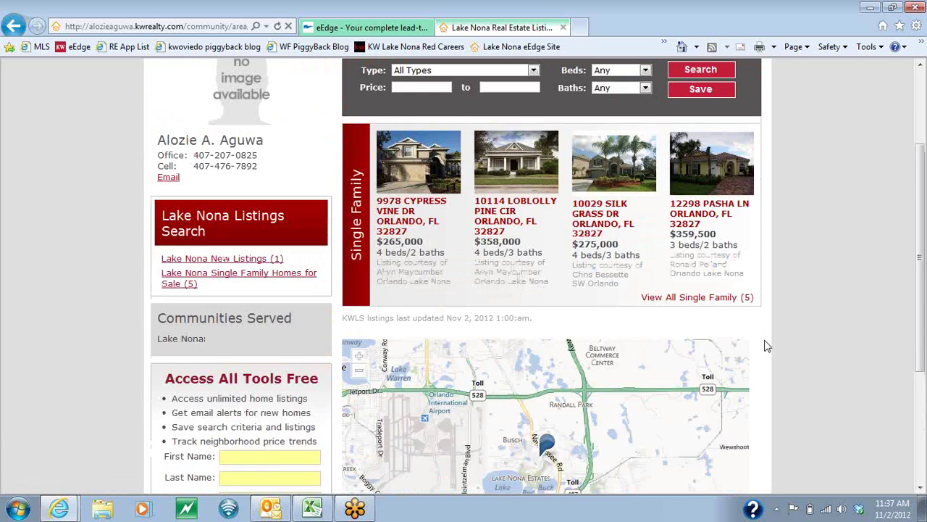
left_click_drag(348, 186, 525, 195)
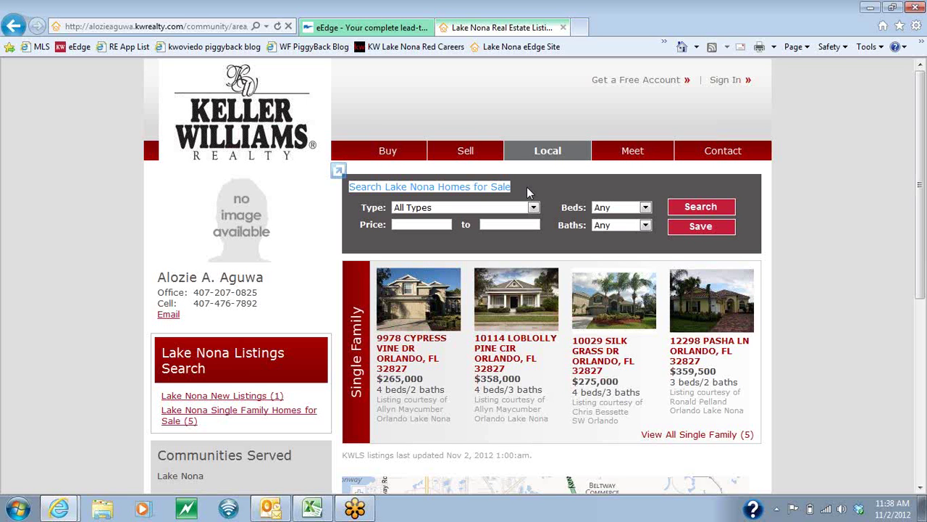
left_click(527, 187)
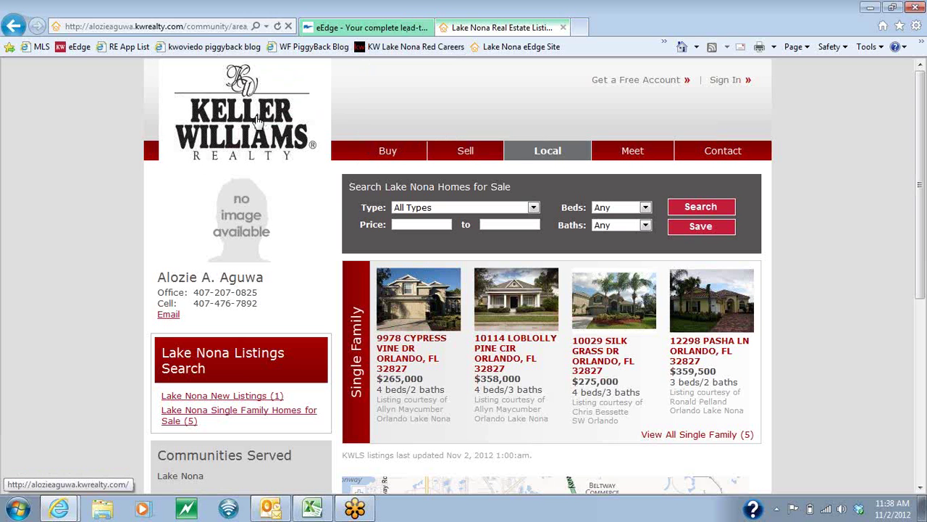
Open the Listing Search Fields settings and compare them with the public home search page.
left_click(257, 119)
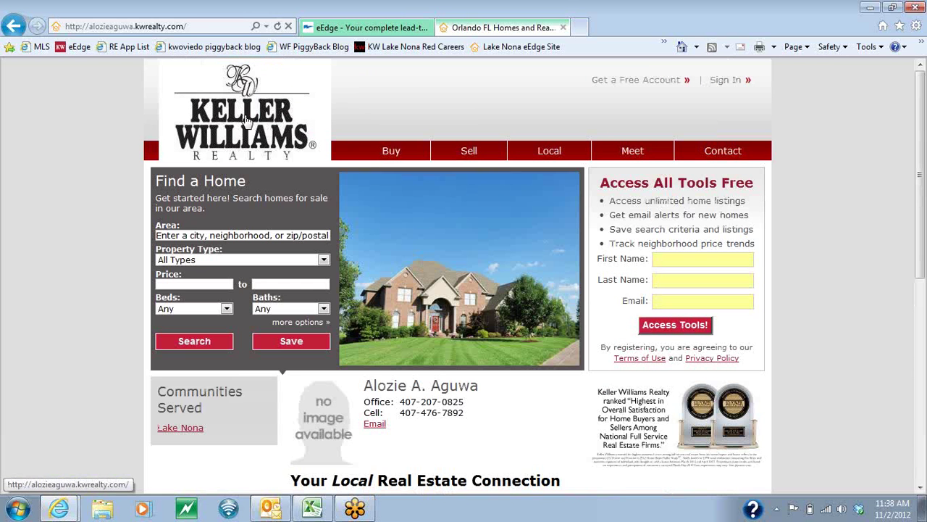
left_click(330, 33)
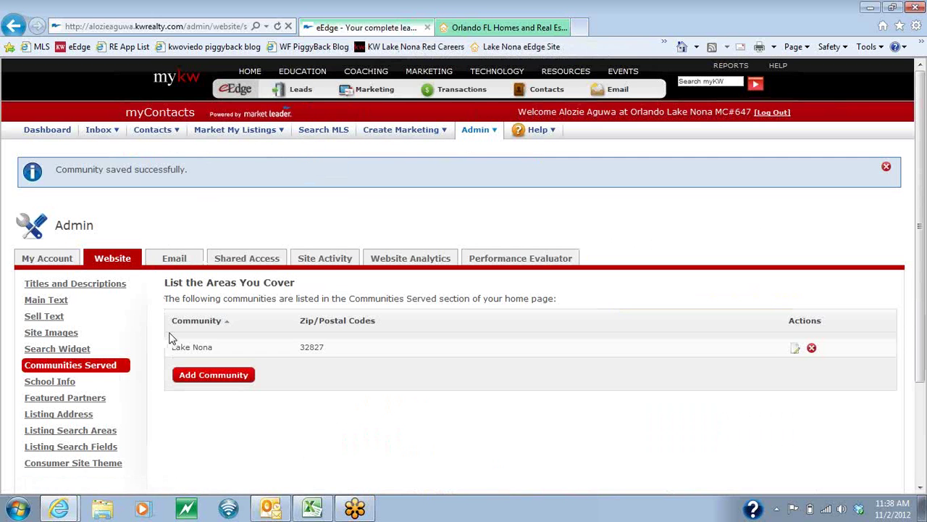
scroll(168, 337, "down", 3)
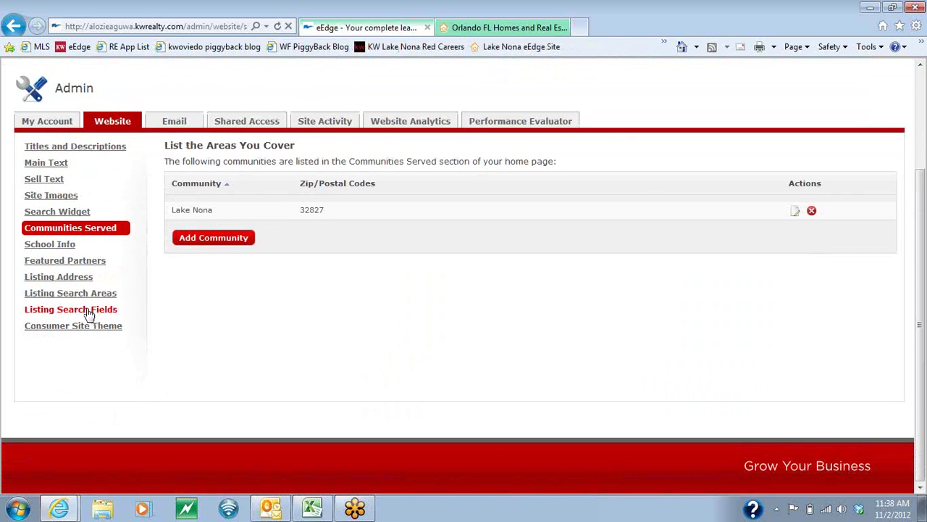
left_click(88, 311)
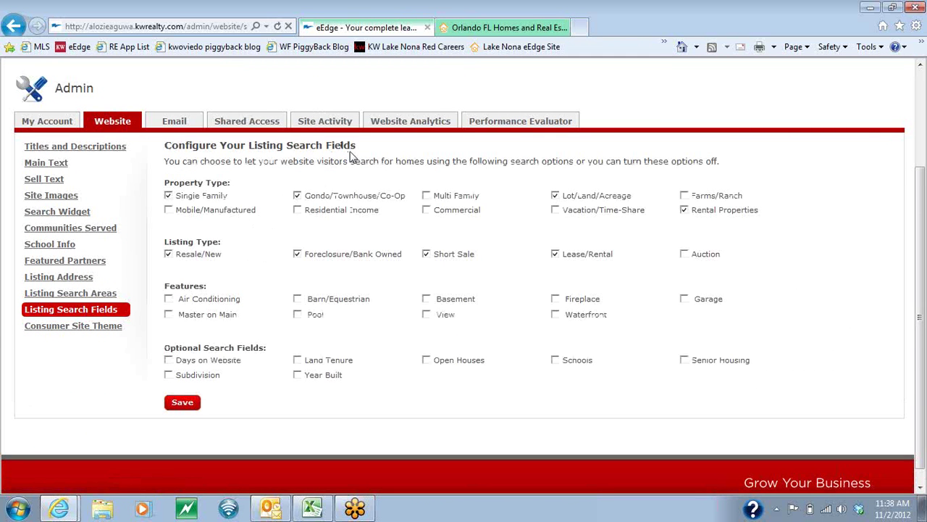
left_click(468, 32)
left_click(392, 153)
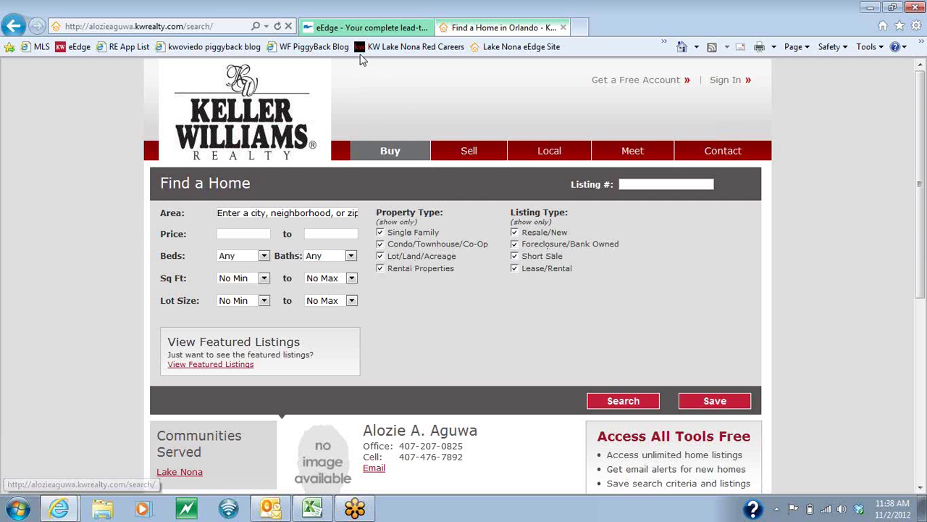
left_click(356, 29)
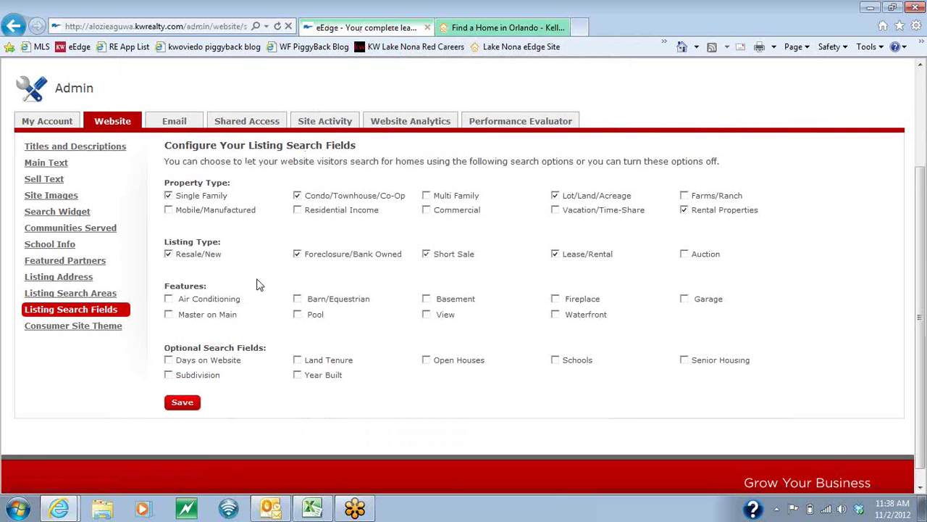
Enable Commercial, disable Rental Properties, and turn on all nine property features.
left_click(426, 209)
left_click(684, 210)
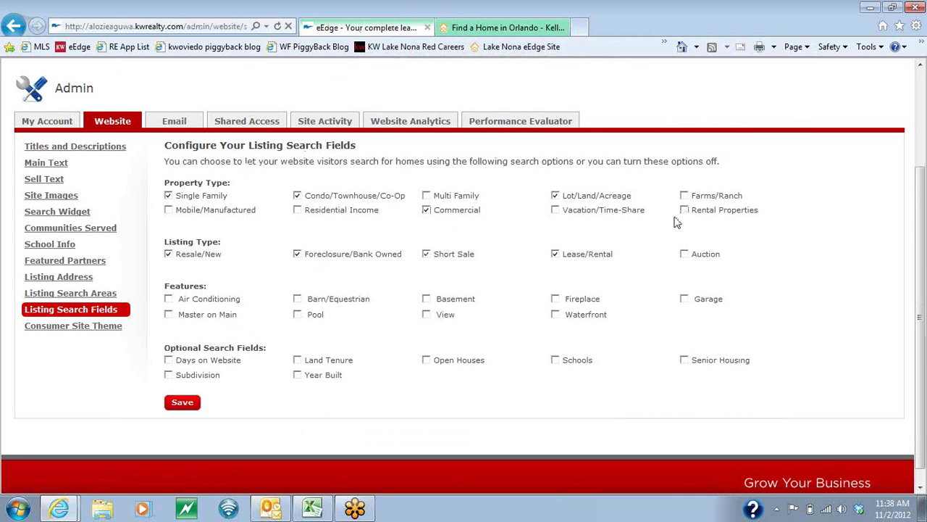
left_click(685, 299)
left_click(555, 298)
left_click(555, 315)
left_click(426, 315)
left_click(426, 299)
left_click(297, 299)
left_click(297, 315)
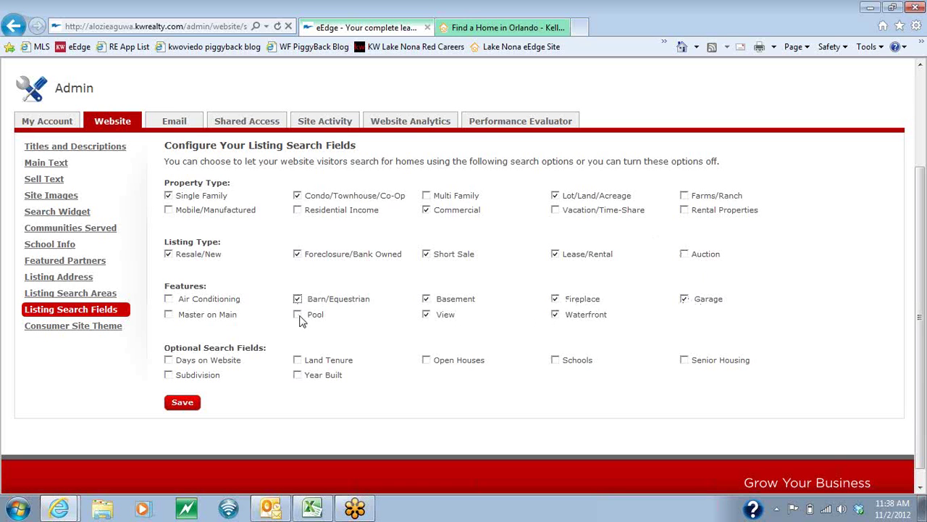
left_click(168, 314)
left_click(168, 298)
Add Subdivision, Open Houses, Schools and Senior Housing as optional search fields.
scroll(255, 391, "down", 1)
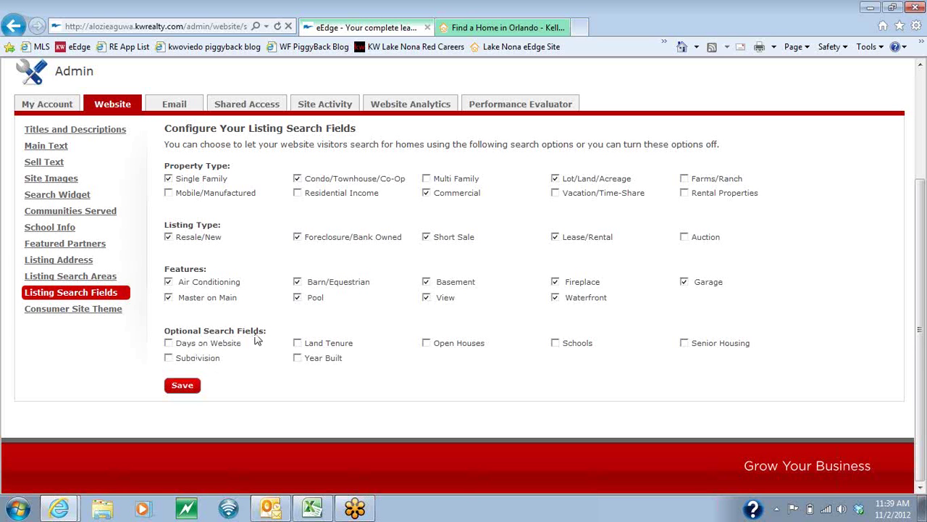
left_click_drag(268, 330, 166, 341)
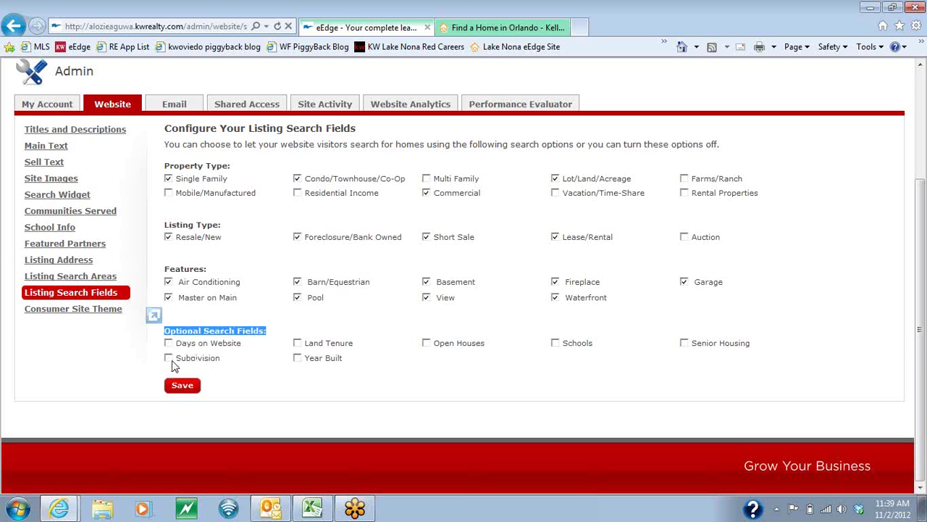
left_click(168, 358)
left_click(426, 343)
left_click(554, 345)
left_click(556, 344)
left_click(685, 344)
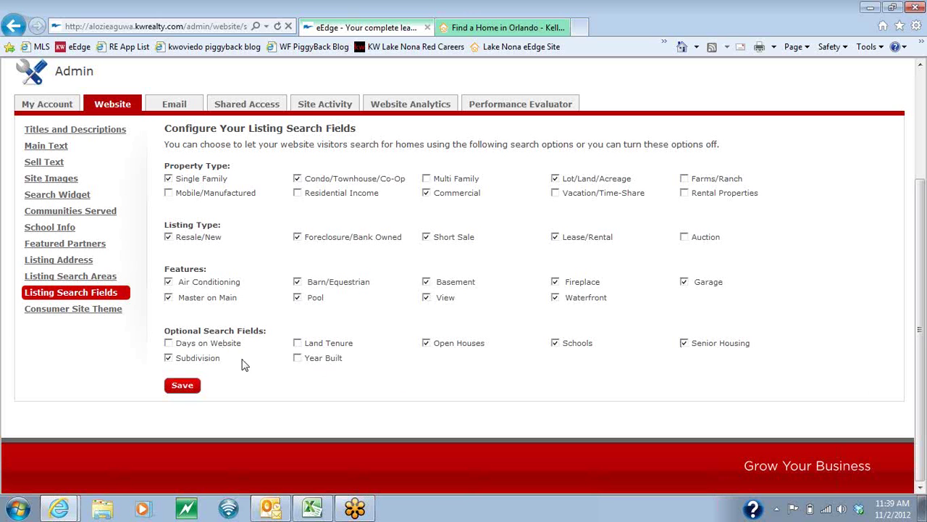
Save the search fields and check the new Property Features and Open Houses options on Find a Home.
left_click(182, 387)
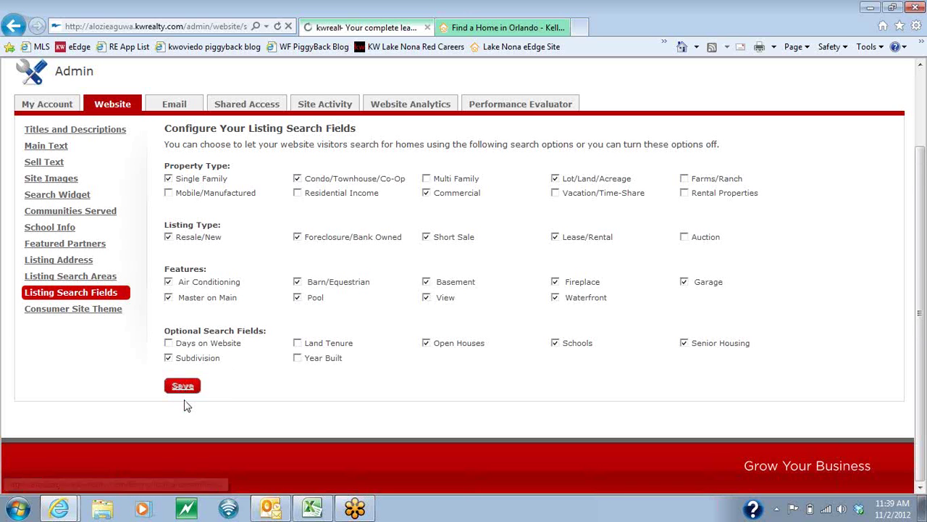
left_click(481, 29)
left_click(278, 27)
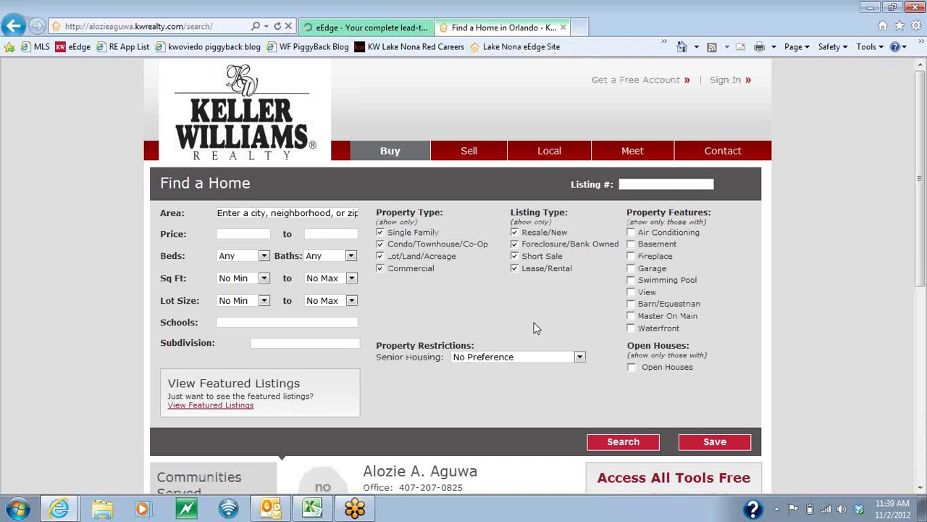
left_click_drag(628, 213, 708, 213)
left_click_drag(695, 349, 634, 351)
left_click(528, 314)
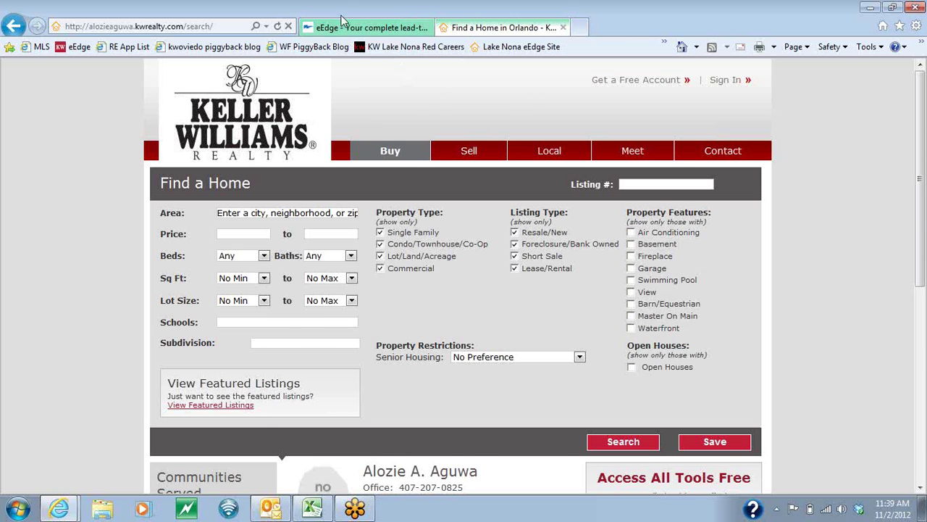
Return to the eEdge admin and open the My Account section.
left_click(349, 28)
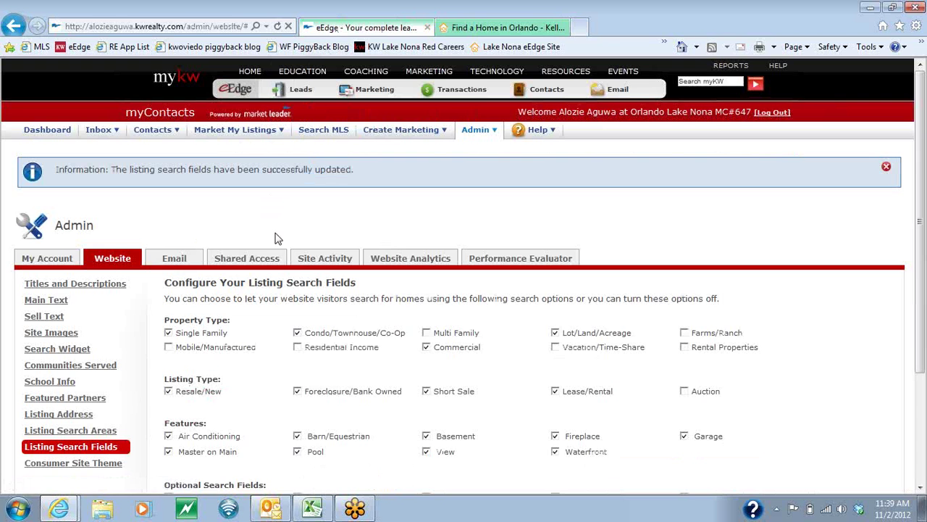
scroll(203, 346, "down", 4)
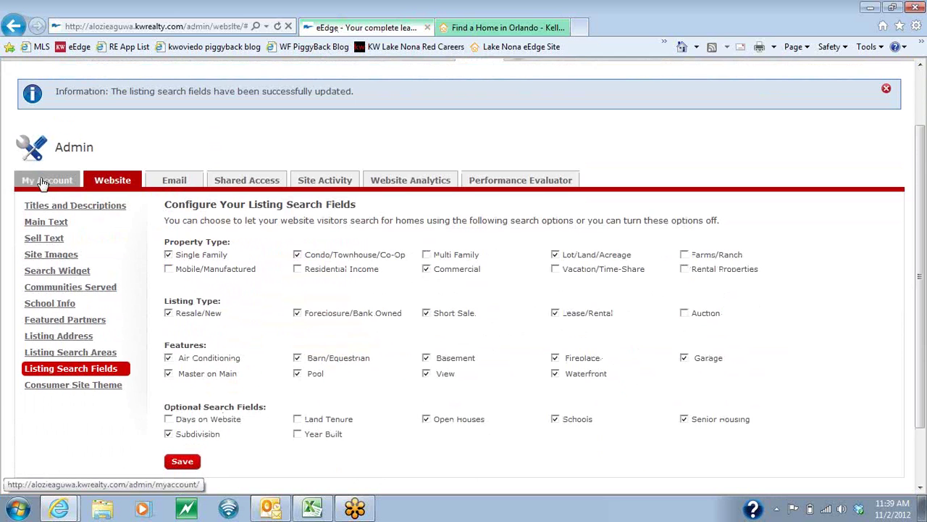
left_click(44, 181)
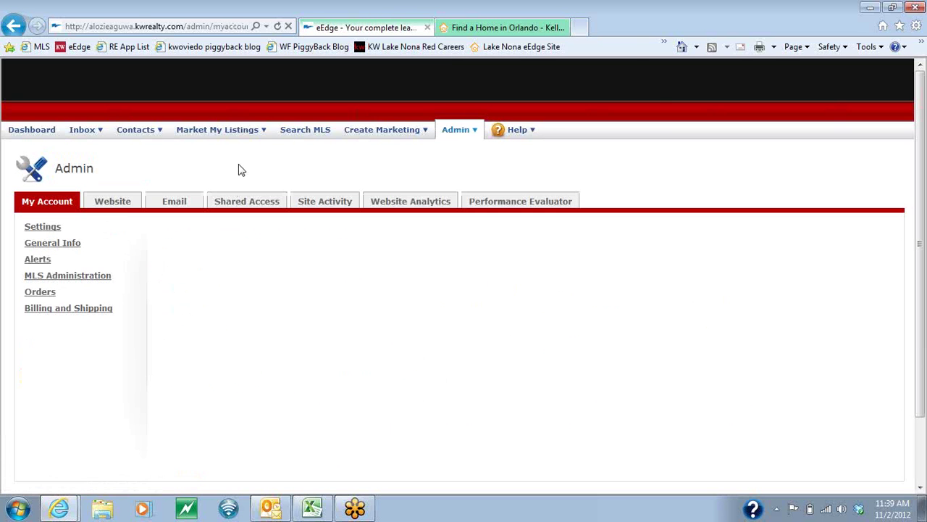
Scroll to Images and highlight the empty Website Image, Marketing Image and Marketing Logo slots.
scroll(161, 305, "down", 5)
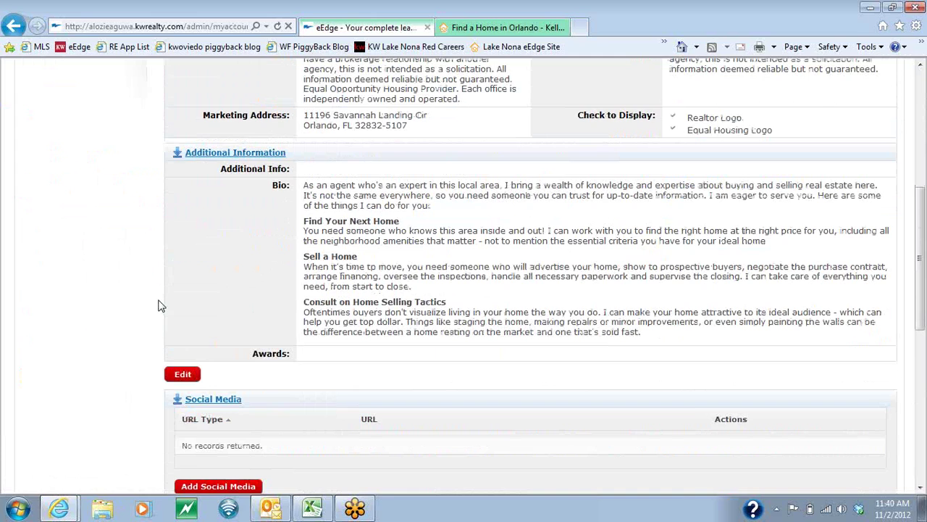
scroll(161, 305, "down", 6)
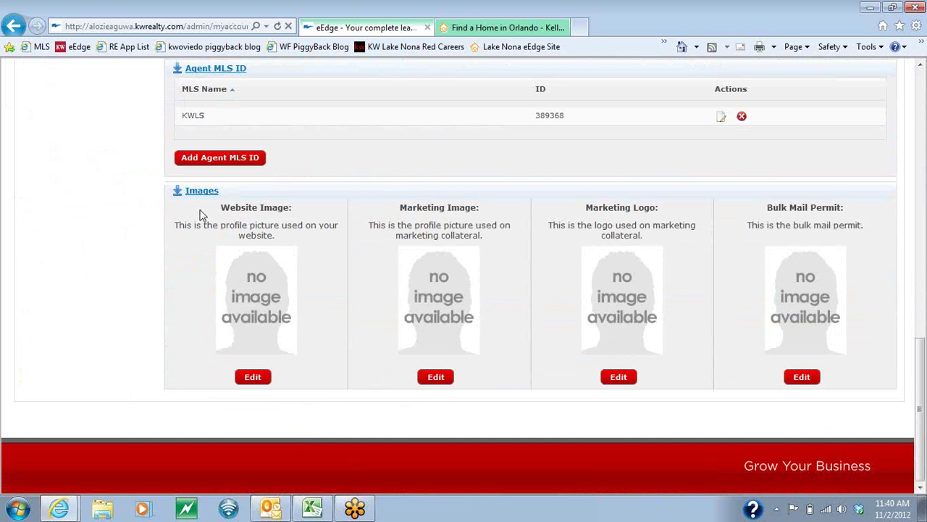
left_click_drag(212, 214, 290, 218)
left_click_drag(403, 207, 485, 214)
left_click_drag(586, 207, 672, 211)
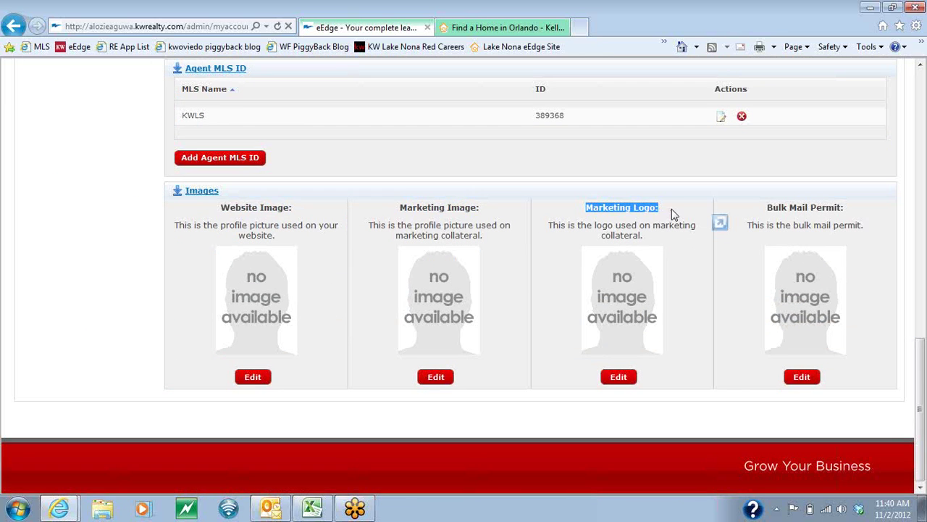
left_click(587, 217)
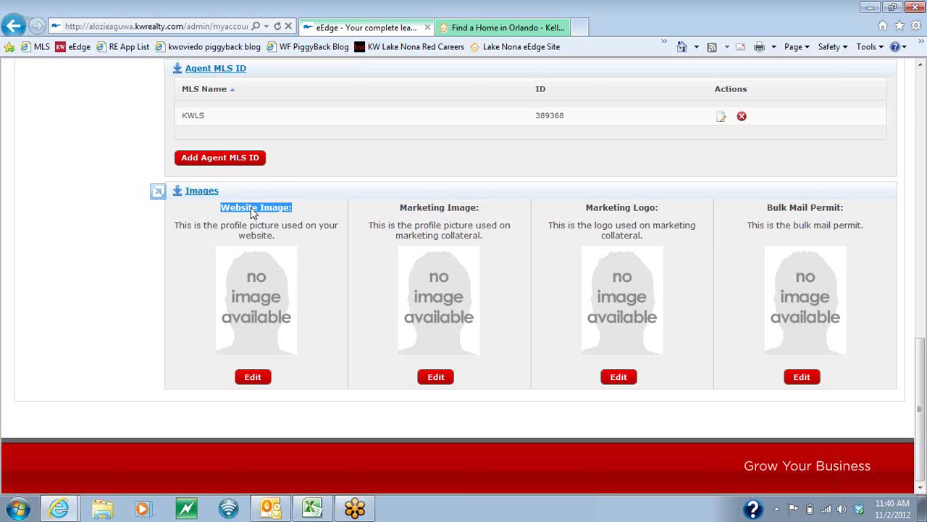
left_click_drag(487, 212, 408, 211)
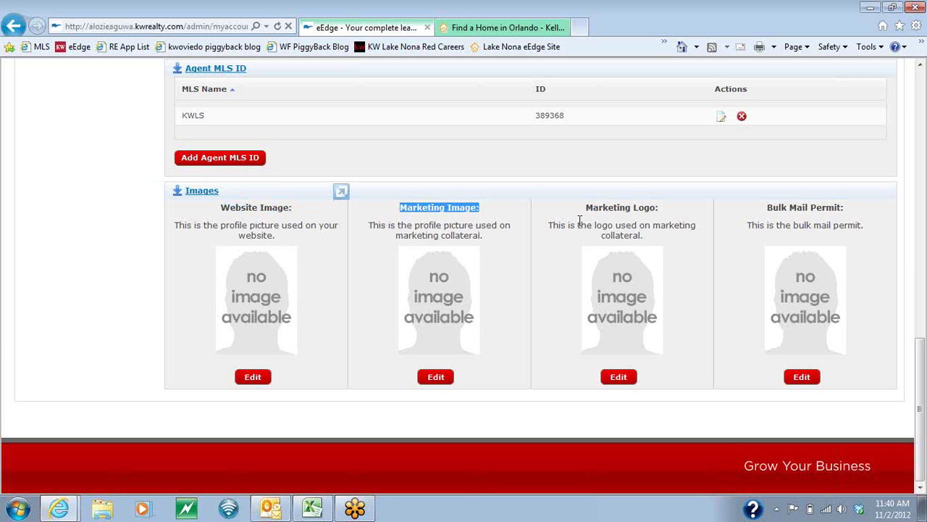
double_click(648, 210)
left_click_drag(649, 210, 572, 215)
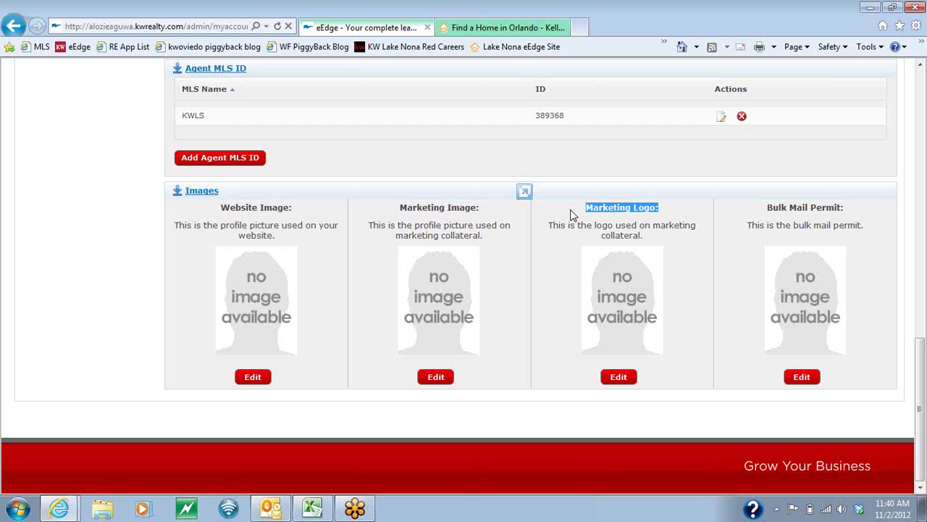
left_click(576, 265)
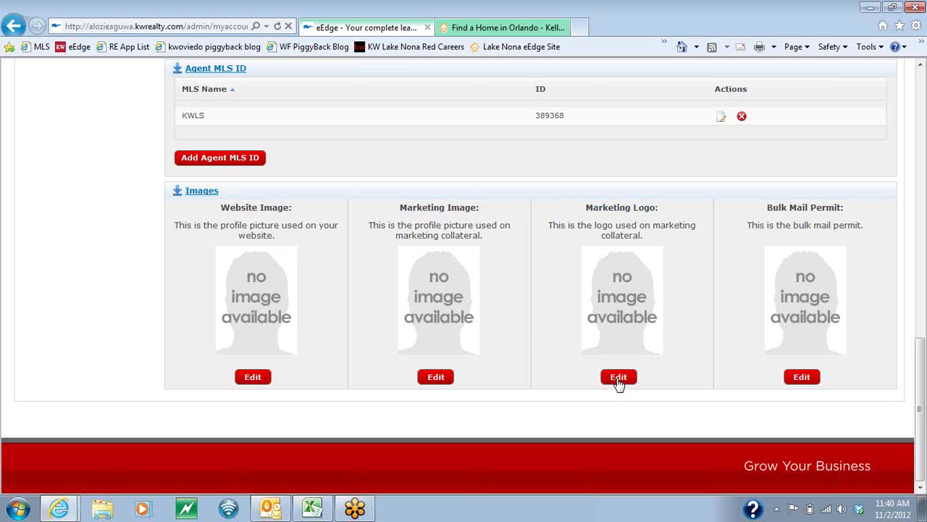
Upload KW Sign.jpg as the new Marketing Logo image.
left_click(618, 378)
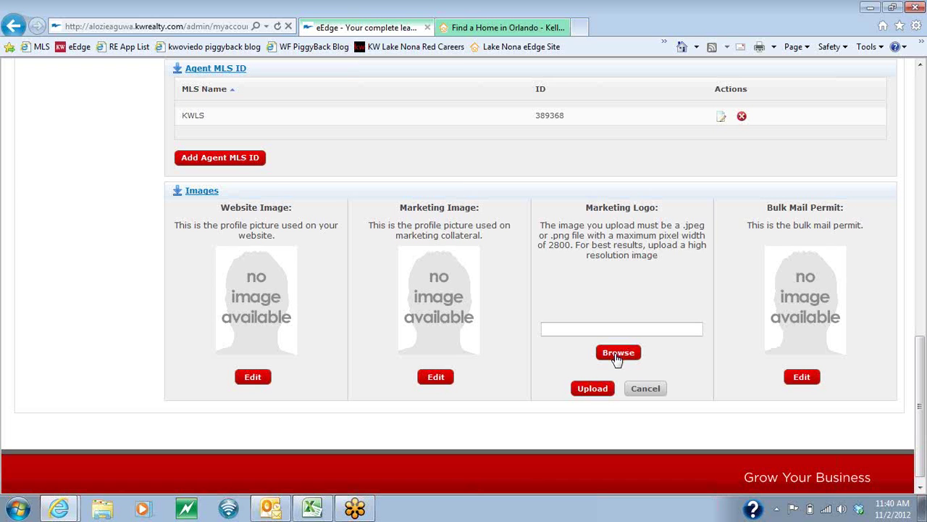
left_click(618, 353)
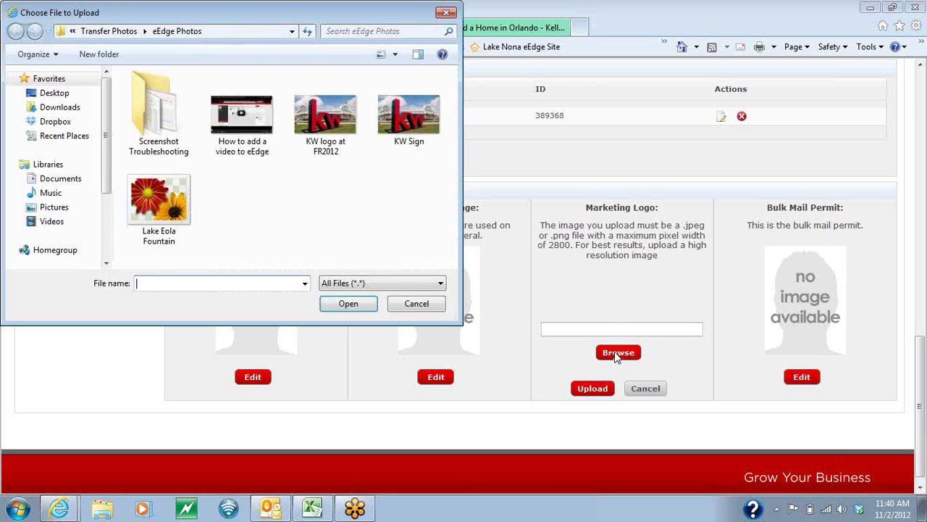
double_click(405, 125)
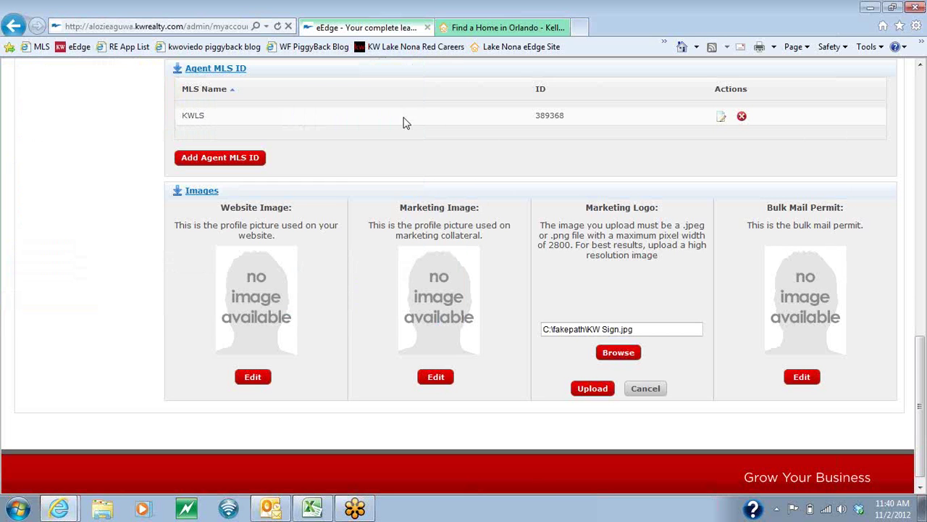
left_click(590, 391)
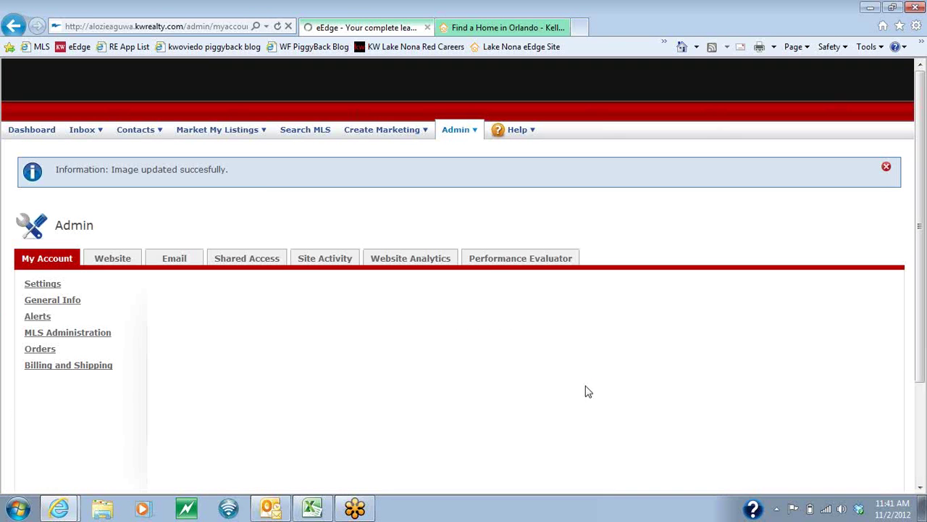
Check the image update confirmation and scroll down to the Images section.
left_click_drag(247, 169, 131, 160)
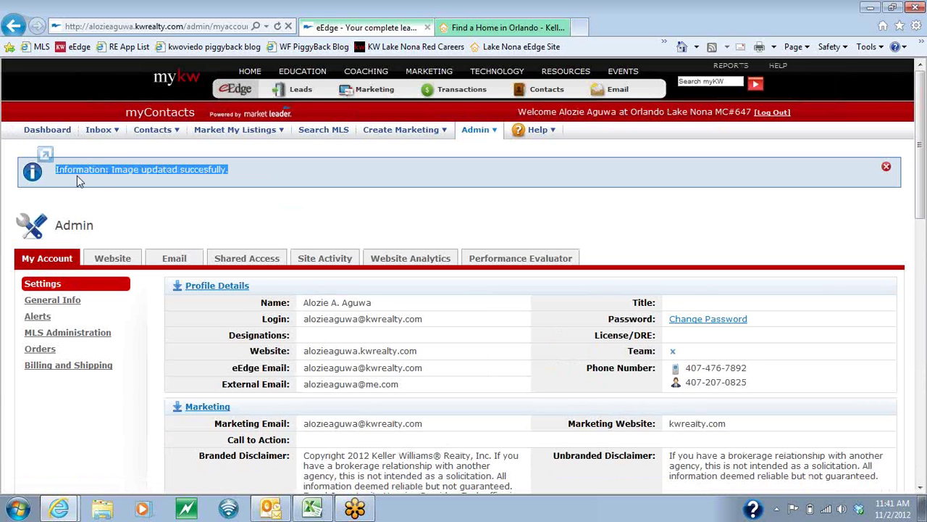
left_click(344, 225)
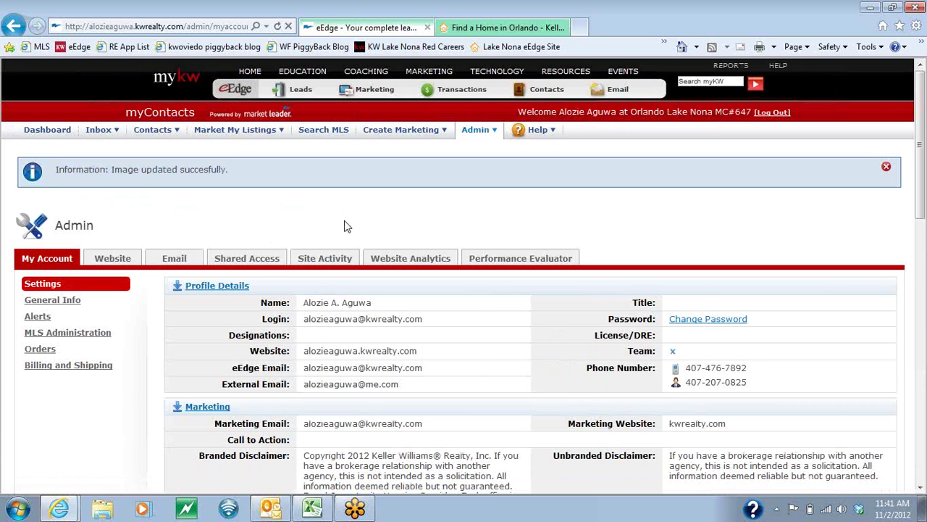
scroll(228, 307, "down", 10)
scroll(227, 307, "down", 2)
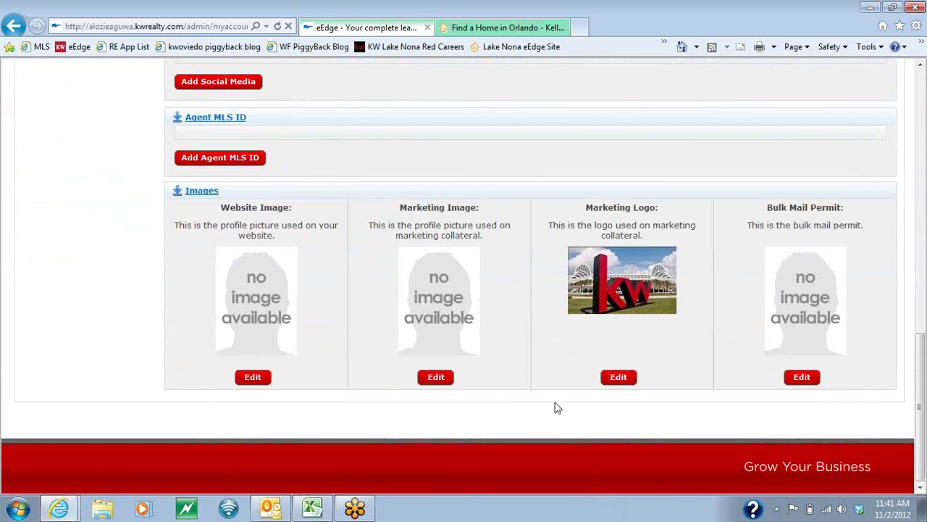